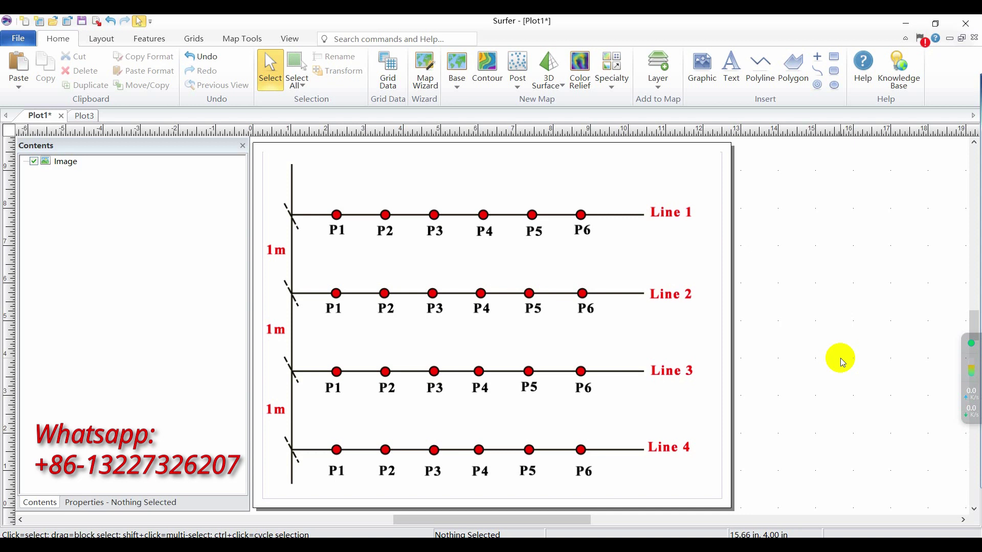
Switch to the Plot3 document and load 1.dat as the dataset for Kriging gridding.
{"action": "left_click", "coordinate": [74, 115]}
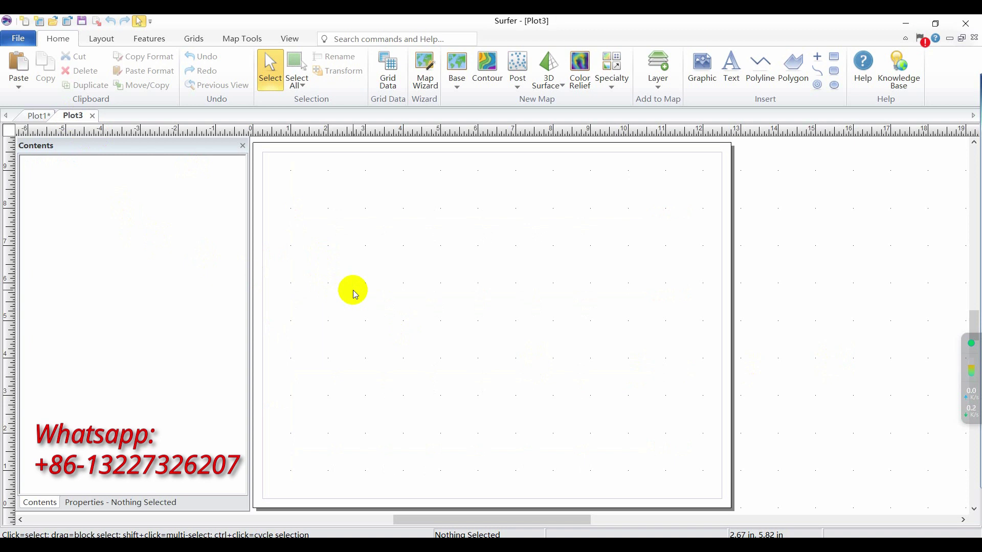
{"action": "left_click", "coordinate": [387, 71]}
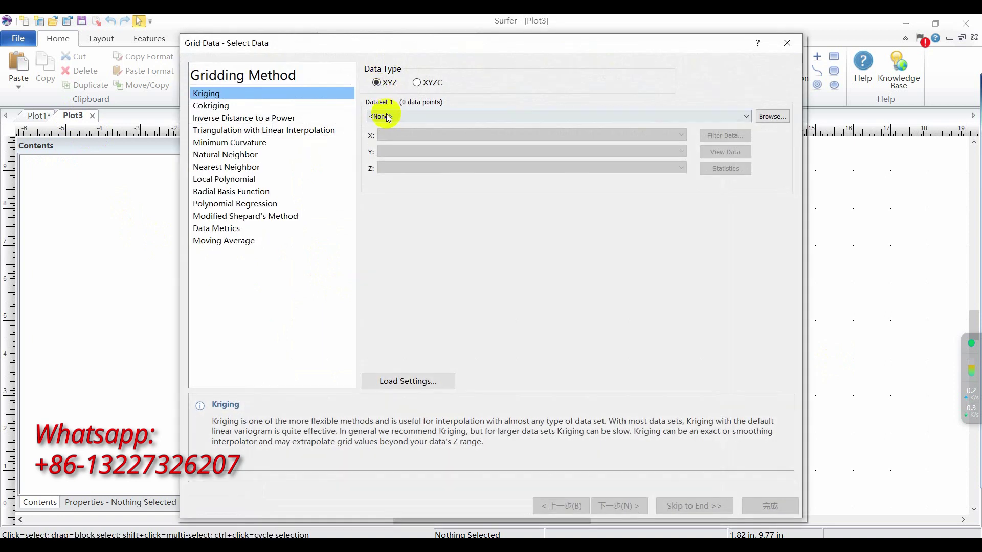
{"action": "left_click", "coordinate": [772, 116]}
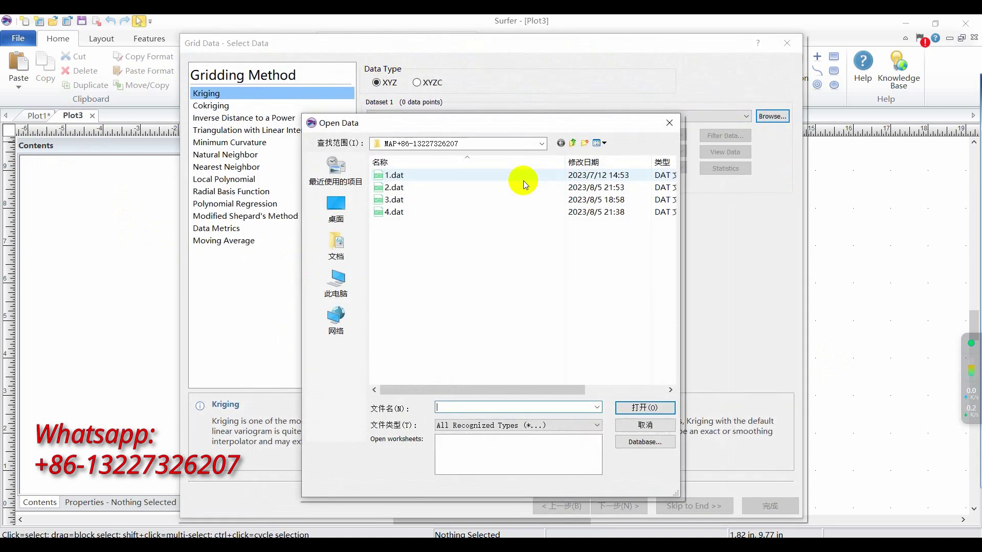
{"action": "left_click", "coordinate": [415, 175]}
{"action": "left_click", "coordinate": [643, 407]}
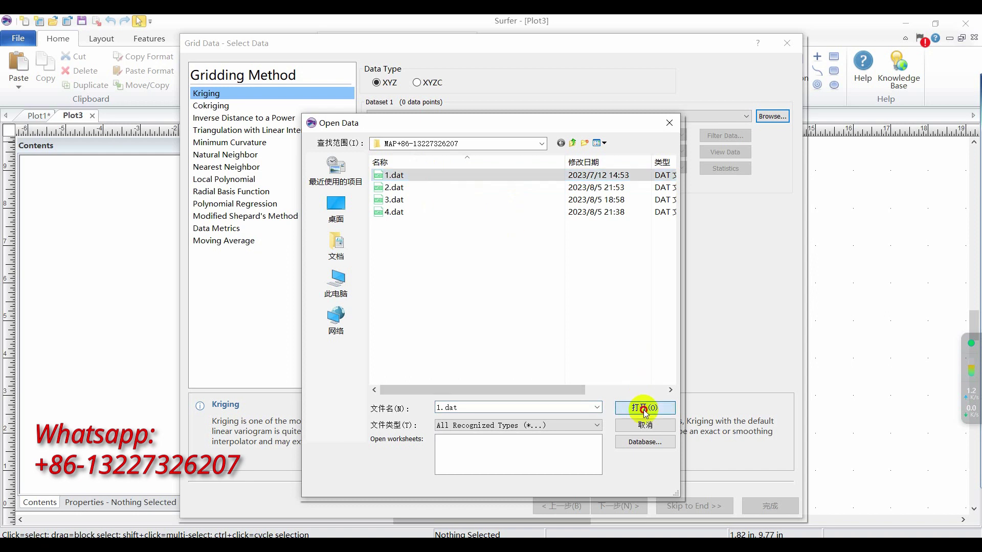
Grid the data with the default Kriging settings to 1.grd, adding a new contour map, and close the gridding report.
{"action": "left_click", "coordinate": [630, 512]}
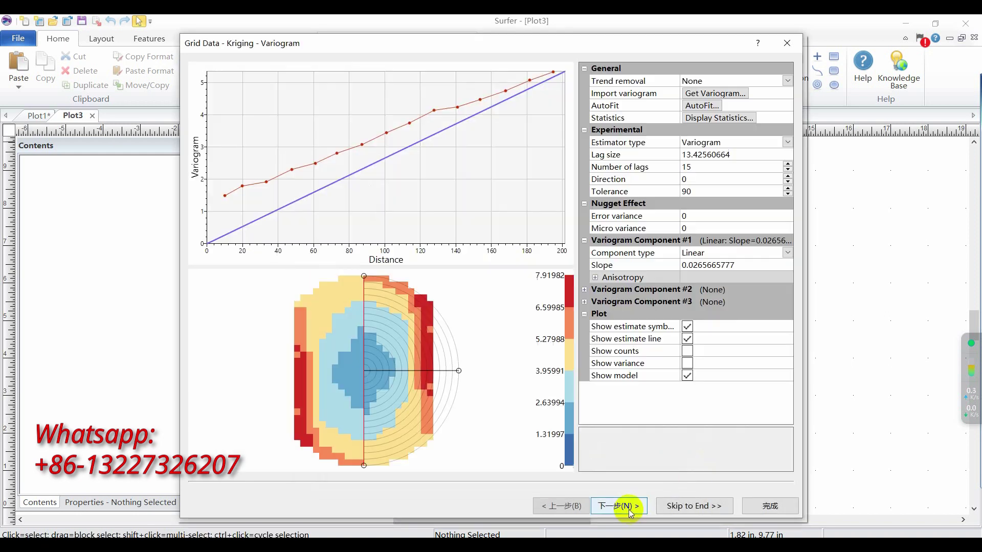
{"action": "left_click", "coordinate": [630, 511]}
{"action": "left_click", "coordinate": [630, 511]}
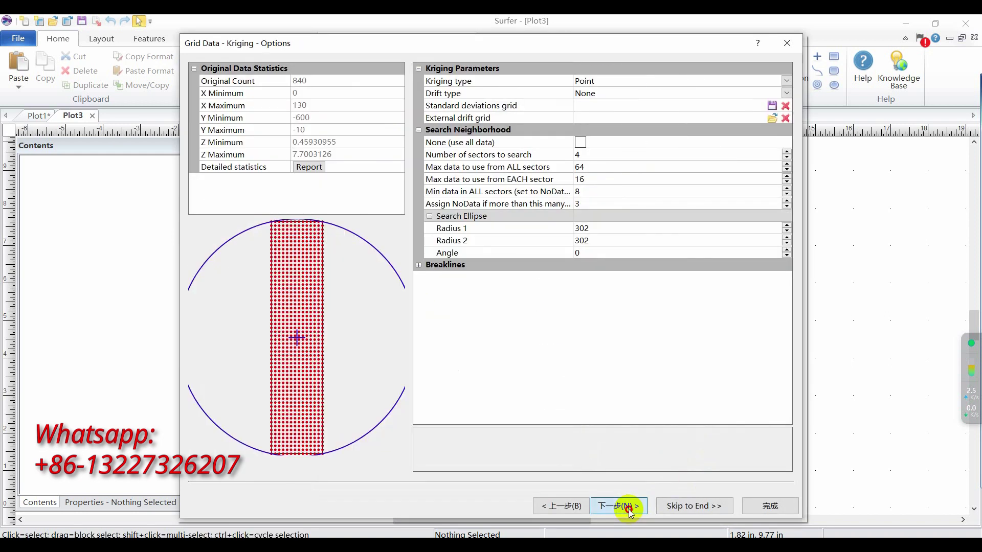
{"action": "left_click", "coordinate": [638, 515]}
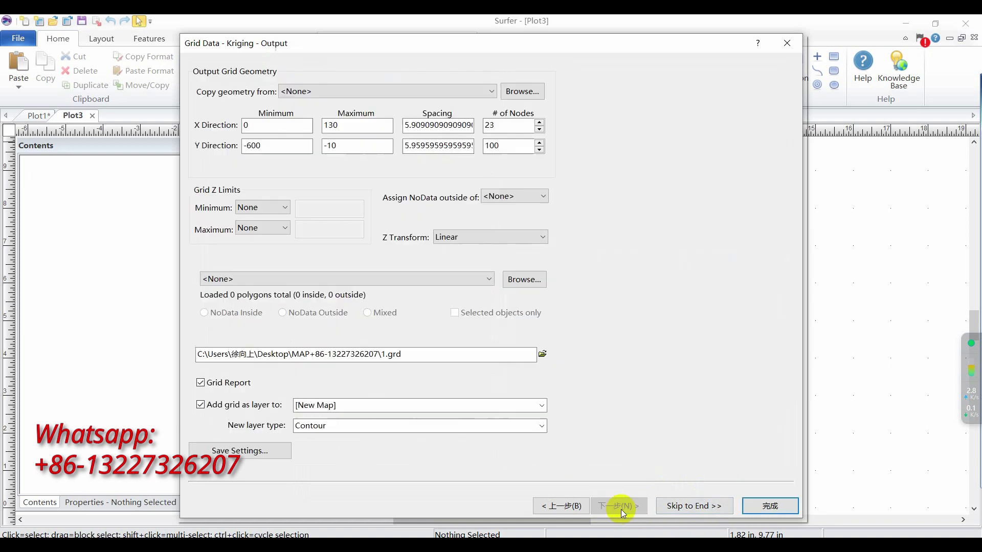
{"action": "left_click", "coordinate": [766, 508]}
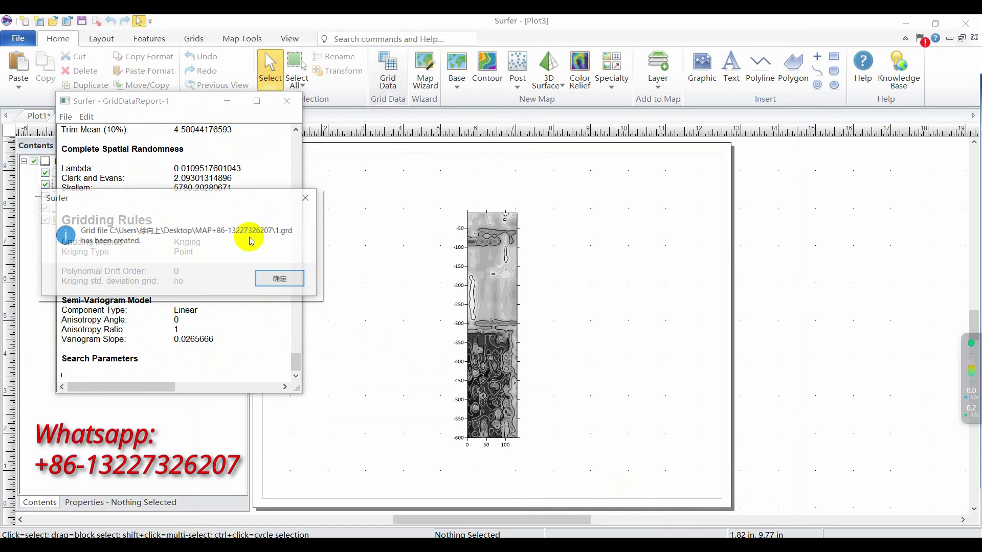
{"action": "left_click", "coordinate": [279, 277]}
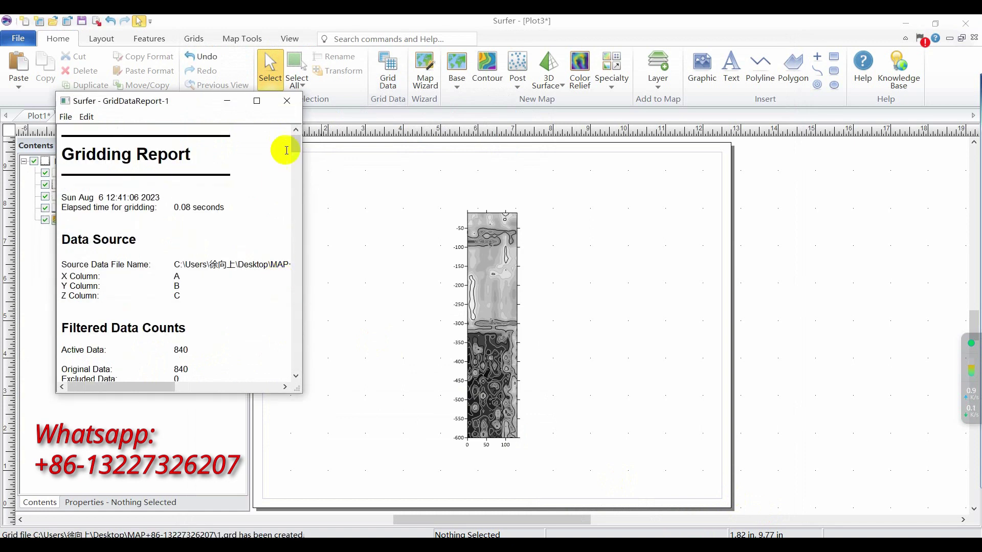
{"action": "left_click", "coordinate": [286, 101]}
Move the 1.grd contour map to the upper-left area of the page and set its fill colors to Rainbow.
{"action": "left_click", "coordinate": [192, 284]}
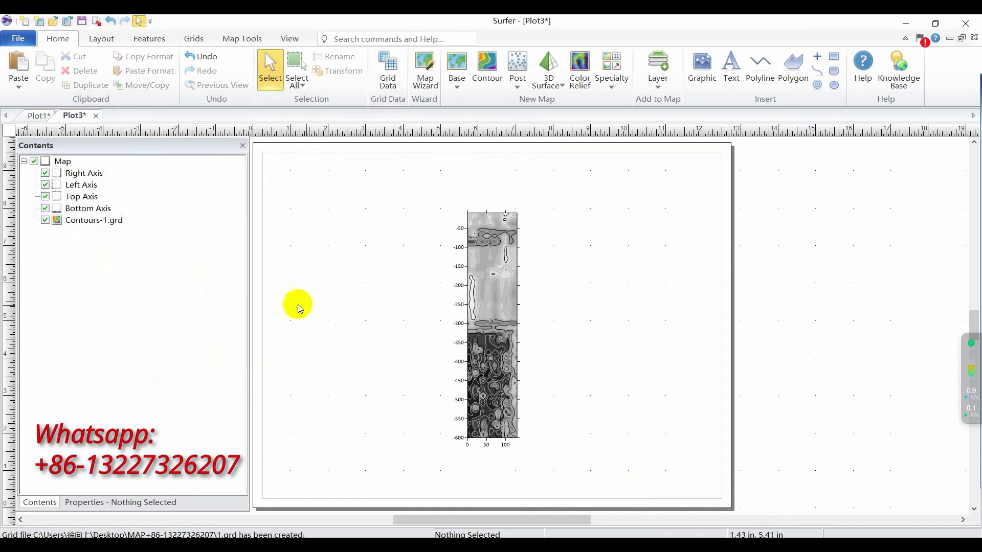
{"action": "left_click_drag", "start_coordinate": [460, 308], "coordinate": [326, 258]}
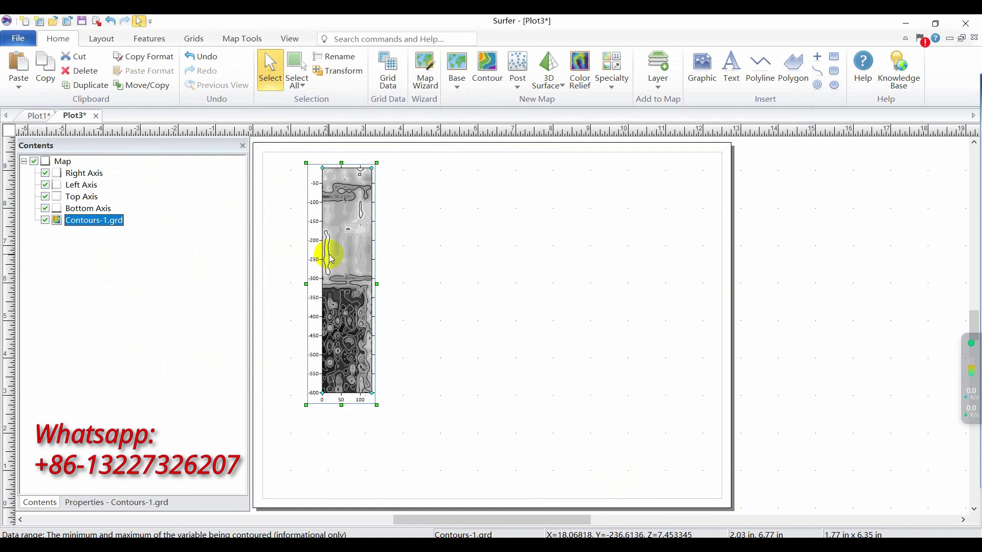
{"action": "left_click", "coordinate": [95, 504]}
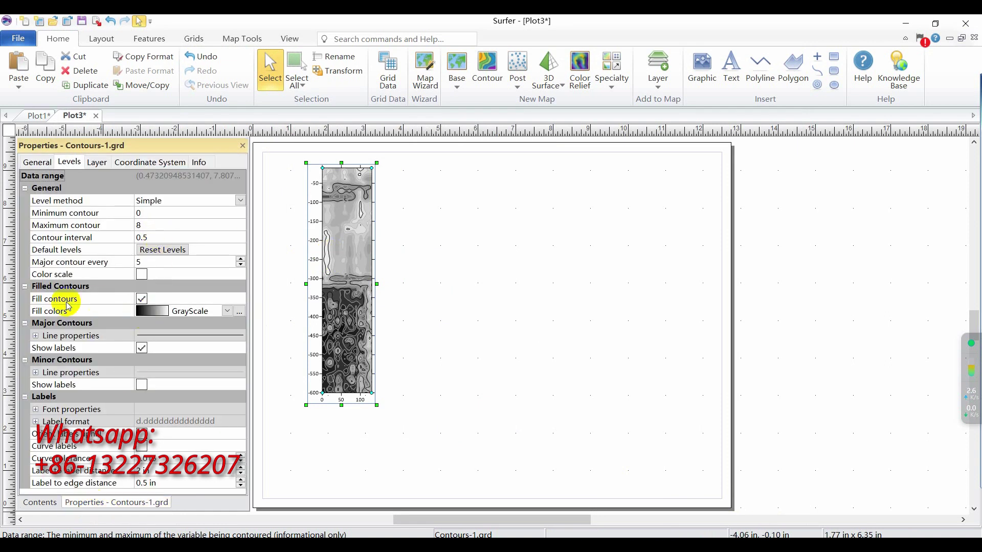
{"action": "left_click", "coordinate": [143, 312]}
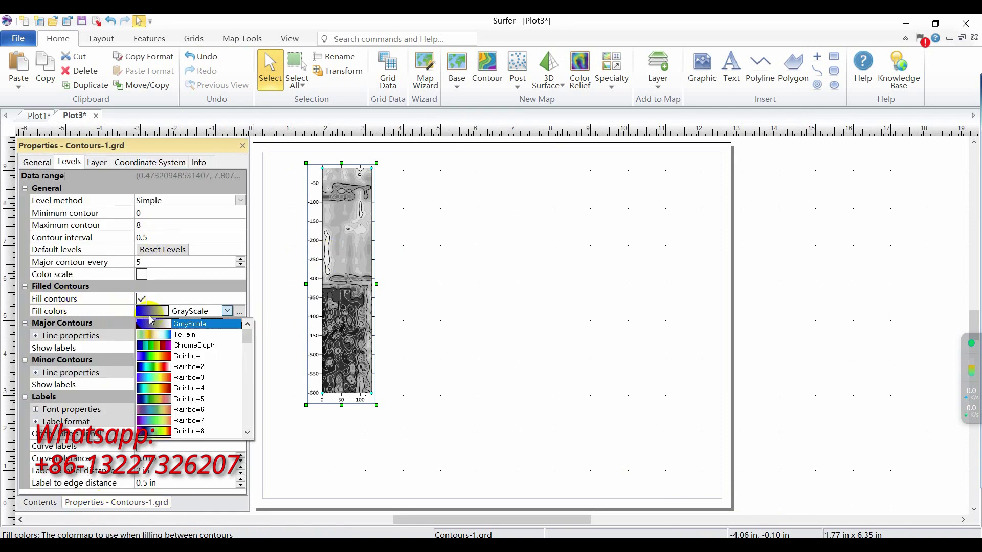
{"action": "left_click", "coordinate": [156, 356]}
{"action": "left_click_drag", "start_coordinate": [339, 256], "coordinate": [328, 257]}
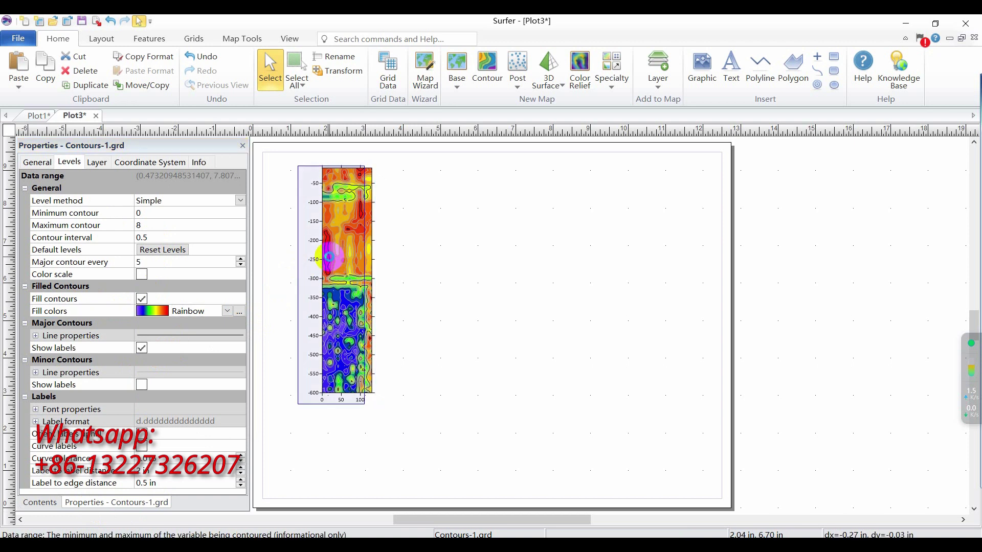
{"action": "left_click", "coordinate": [447, 257]}
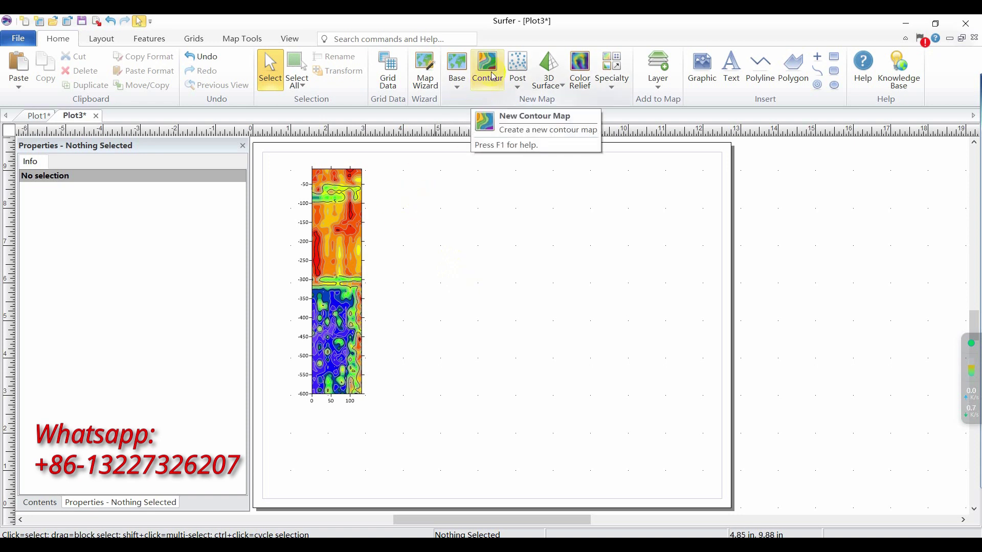
Create a contour map from 2.grd, placed right of the first map, with Rainbow fill colors.
{"action": "left_click", "coordinate": [485, 92]}
{"action": "left_click", "coordinate": [405, 160]}
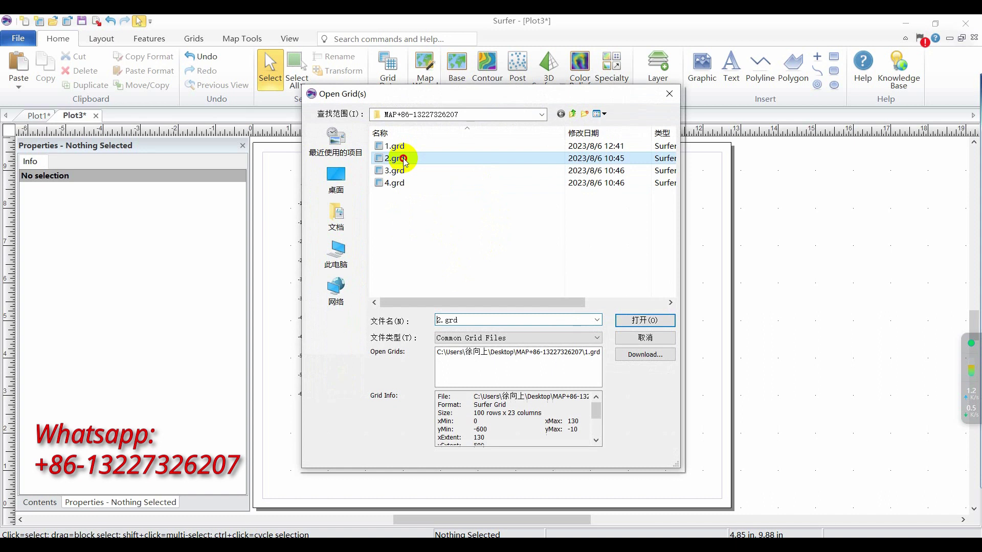
{"action": "left_click", "coordinate": [625, 318]}
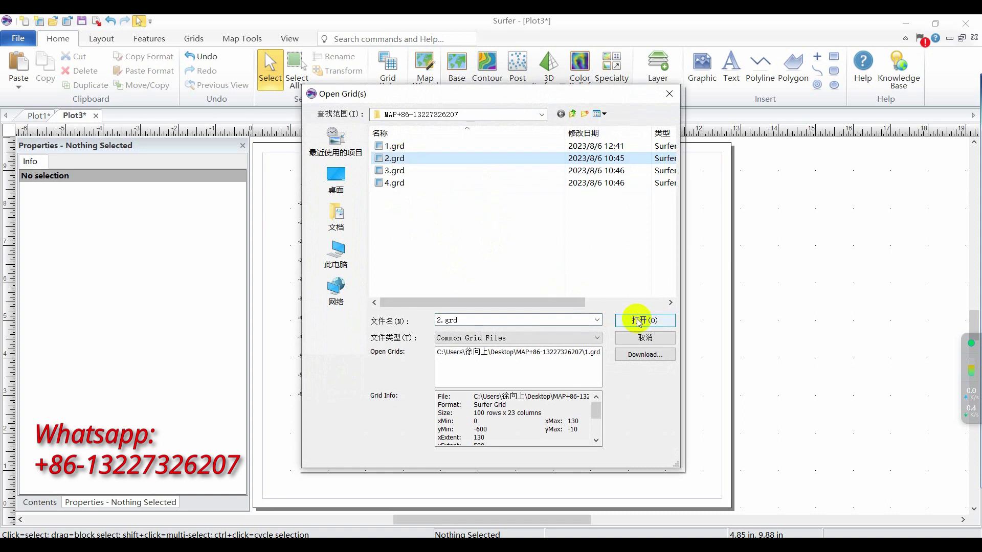
{"action": "left_click_drag", "start_coordinate": [485, 275], "coordinate": [433, 232]}
{"action": "left_click", "coordinate": [158, 314]}
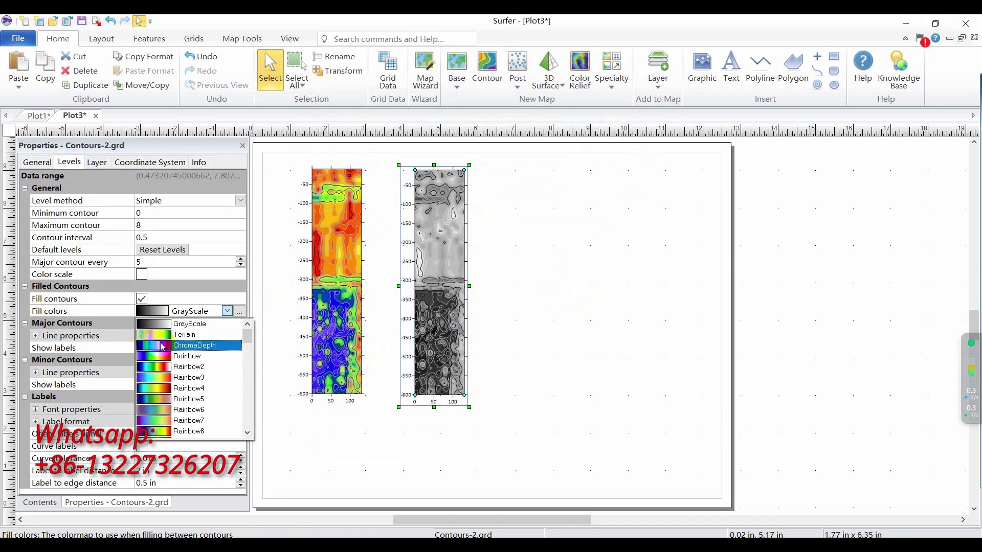
{"action": "left_click", "coordinate": [186, 338]}
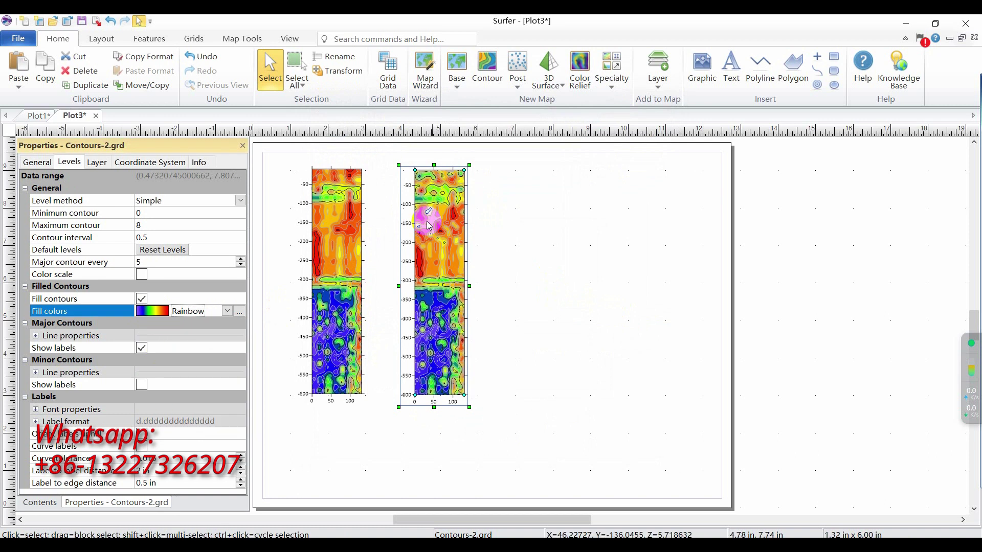
Create a contour map from 3.grd, placed right of the second map, with Rainbow fill colors.
{"action": "left_click", "coordinate": [486, 69]}
{"action": "left_click", "coordinate": [409, 174]}
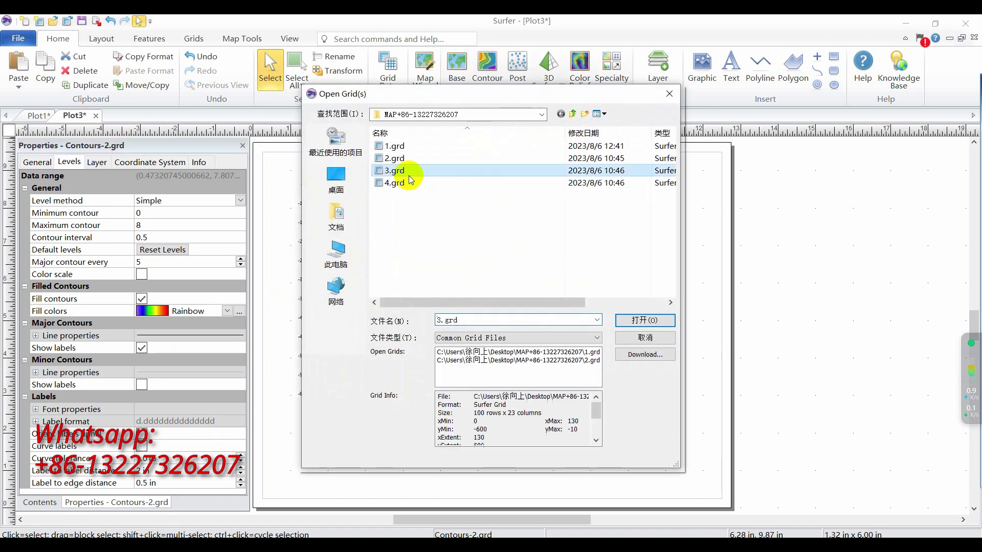
{"action": "left_click", "coordinate": [631, 321]}
{"action": "left_click_drag", "start_coordinate": [500, 285], "coordinate": [533, 234]}
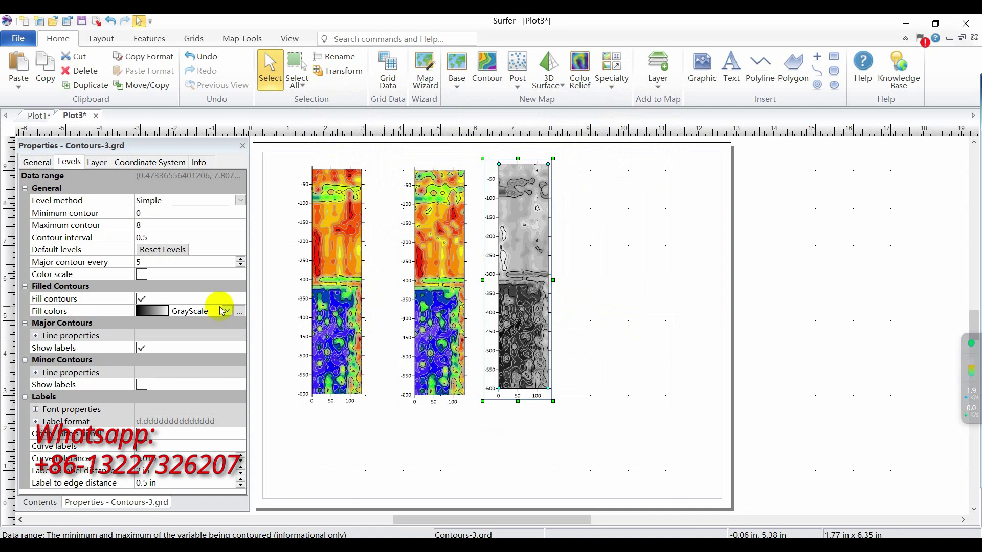
{"action": "left_click", "coordinate": [162, 310]}
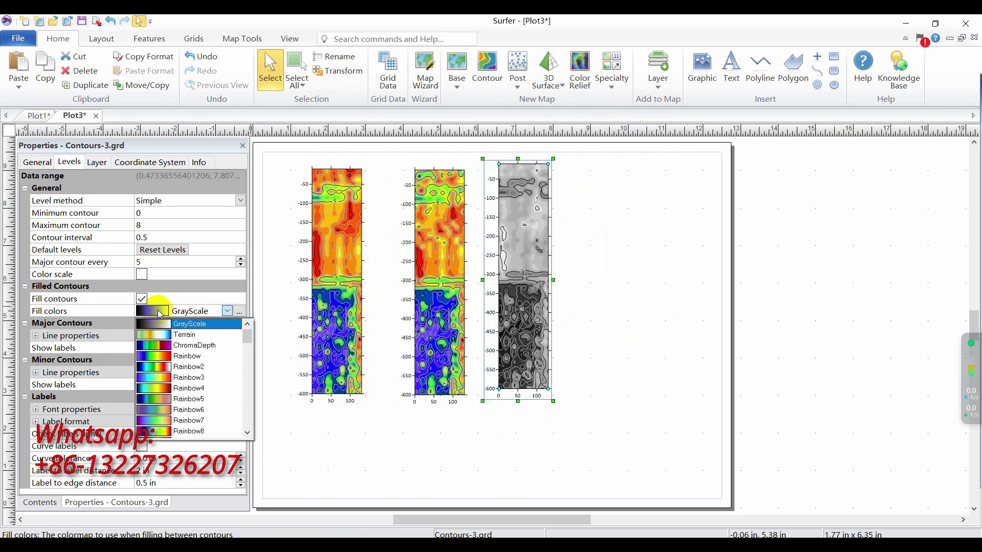
{"action": "left_click", "coordinate": [170, 357]}
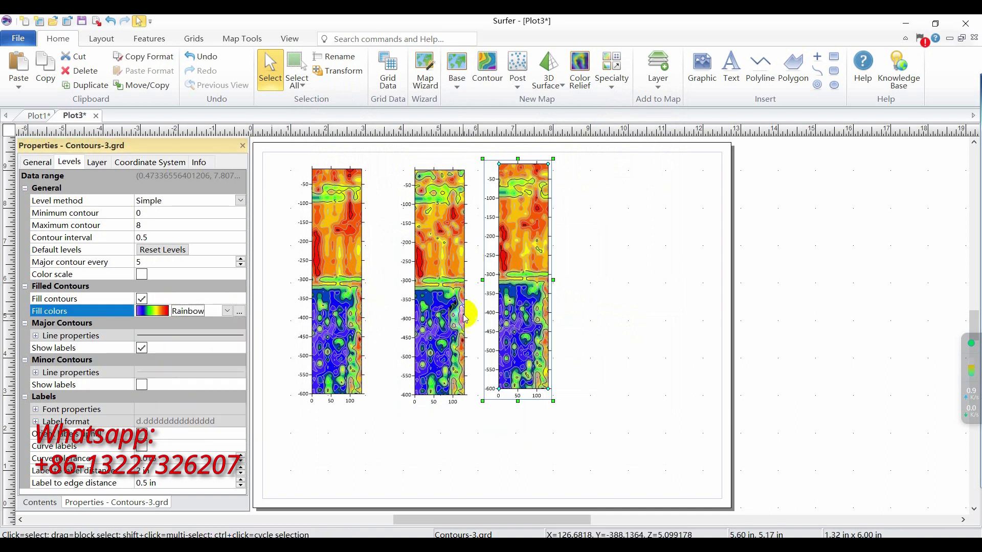
{"action": "left_click", "coordinate": [620, 287]}
Create a contour map from 4.grd, placed right of the third map, with Rainbow fill colors.
{"action": "left_click", "coordinate": [487, 82]}
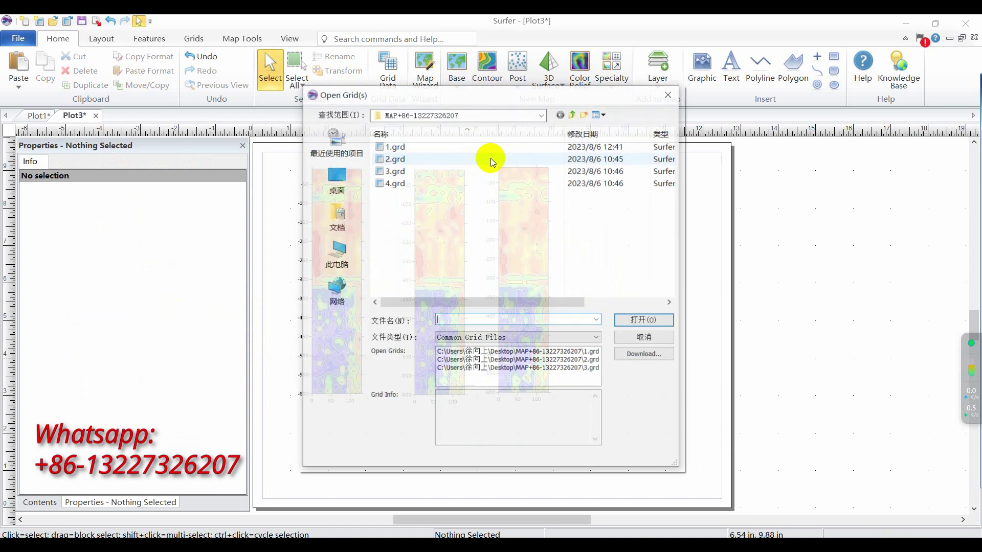
{"action": "left_click", "coordinate": [394, 183]}
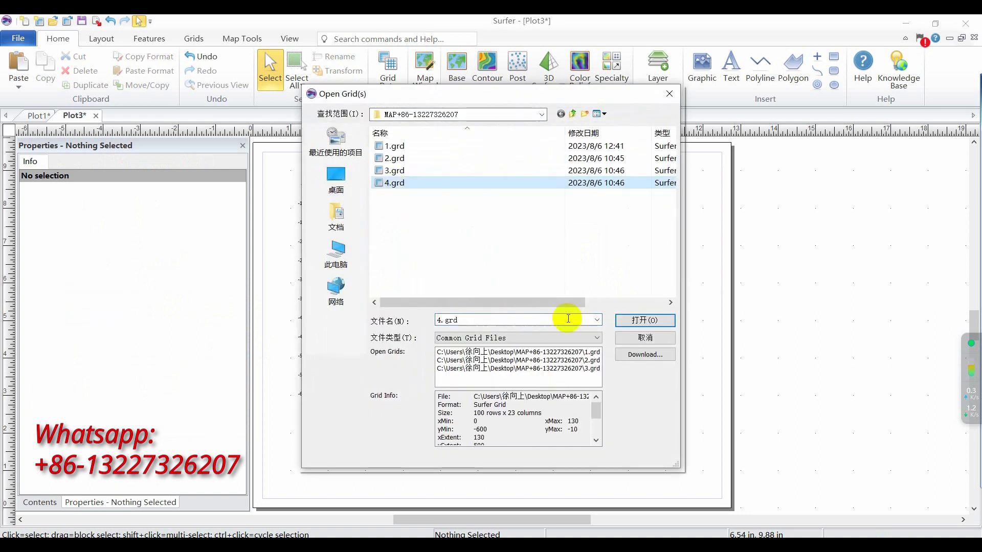
{"action": "left_click", "coordinate": [643, 321]}
{"action": "left_click_drag", "start_coordinate": [535, 285], "coordinate": [648, 255]}
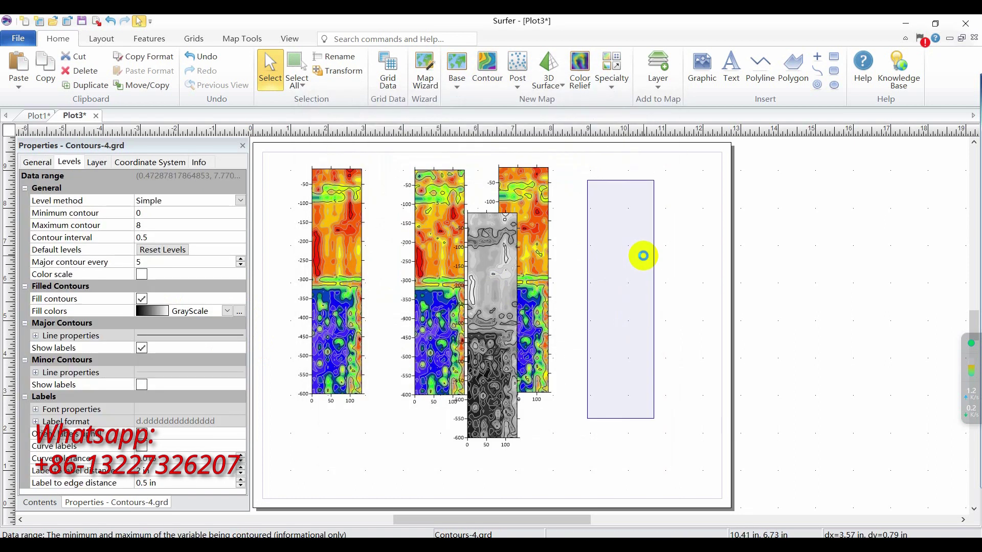
{"action": "left_click", "coordinate": [158, 310]}
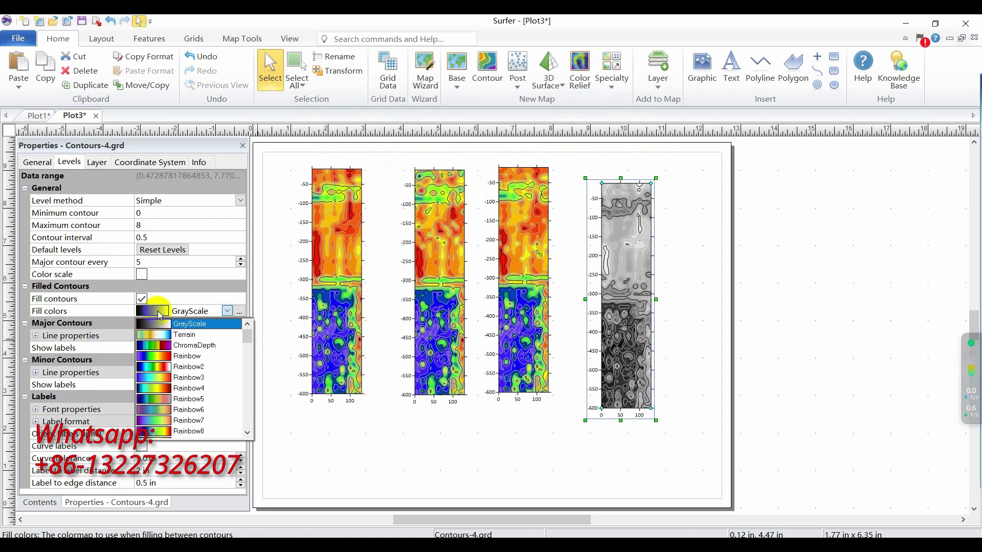
{"action": "left_click", "coordinate": [189, 360]}
{"action": "left_click_drag", "start_coordinate": [629, 306], "coordinate": [620, 297]}
{"action": "left_click", "coordinate": [804, 310]}
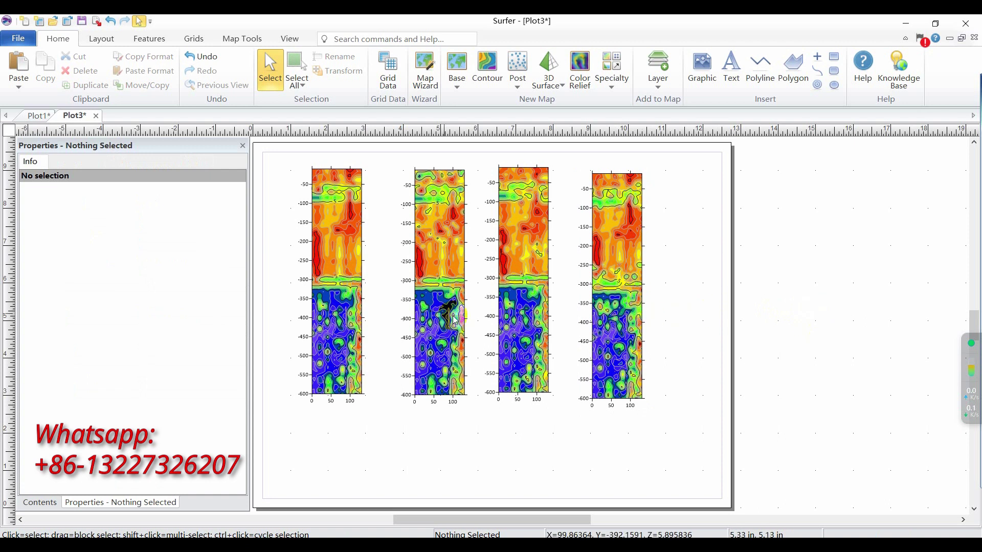
Shift the 1.grd map slightly down and to the right, and nudge the 2.grd map slightly down.
{"action": "left_click", "coordinate": [338, 317]}
{"action": "left_click_drag", "start_coordinate": [338, 317], "coordinate": [347, 323]}
{"action": "left_click", "coordinate": [429, 322]}
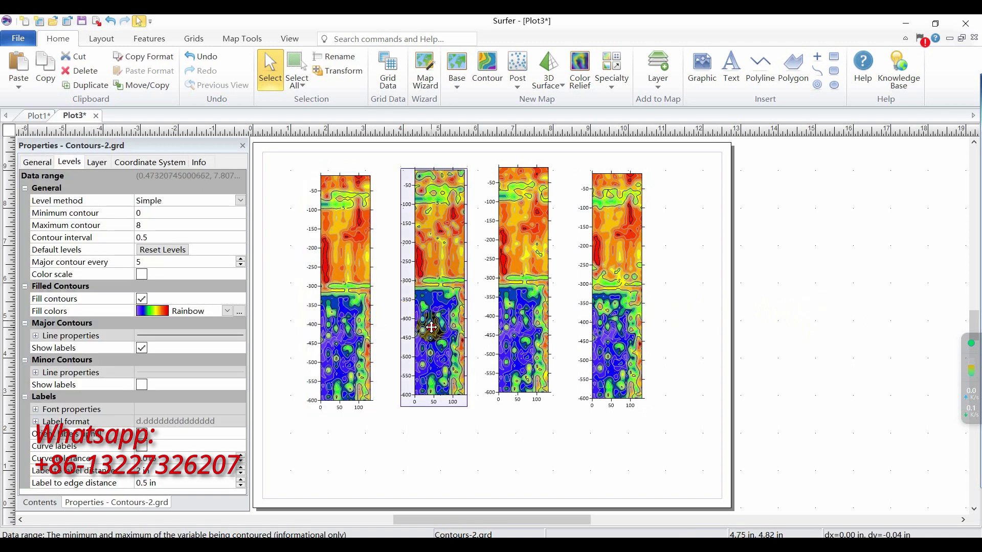
Select the whole map containing the 1.grd contours and set its view rotation to 45 degrees.
{"action": "left_click", "coordinate": [39, 502]}
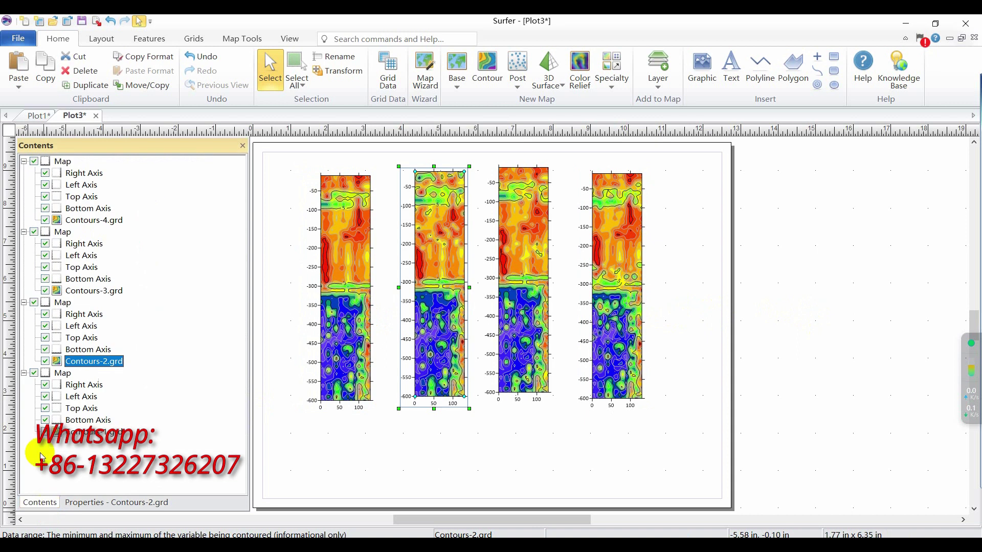
{"action": "left_click", "coordinate": [56, 375]}
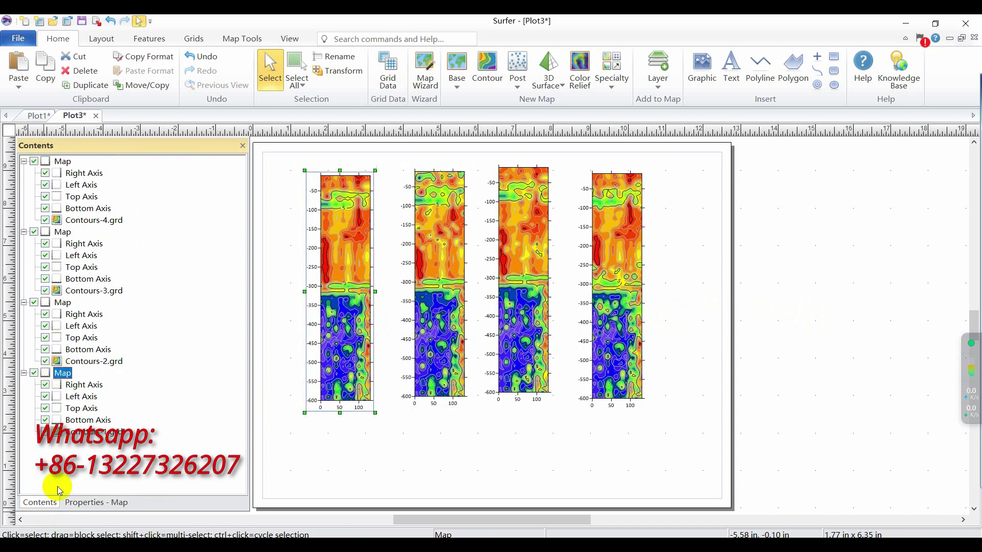
{"action": "left_click", "coordinate": [78, 503]}
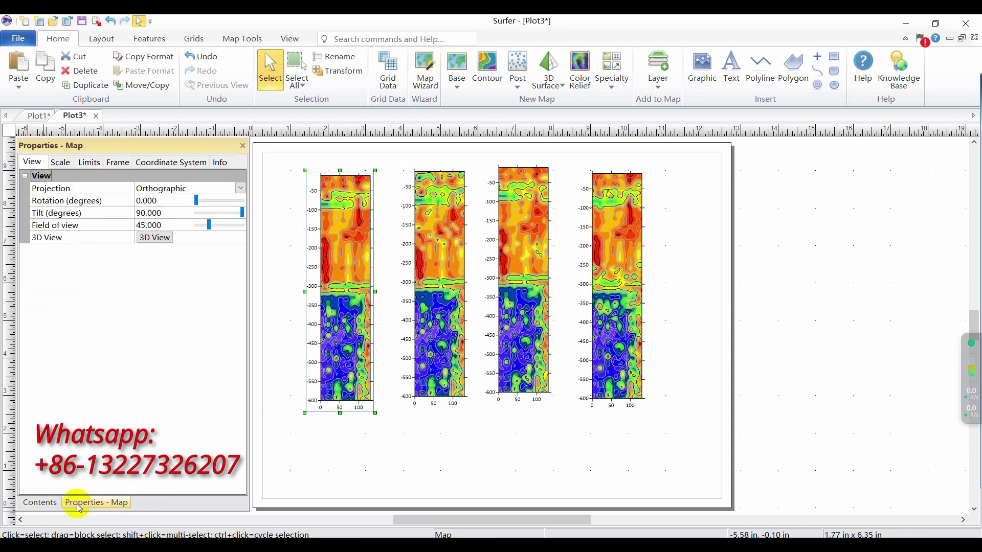
{"action": "left_click", "coordinate": [164, 202]}
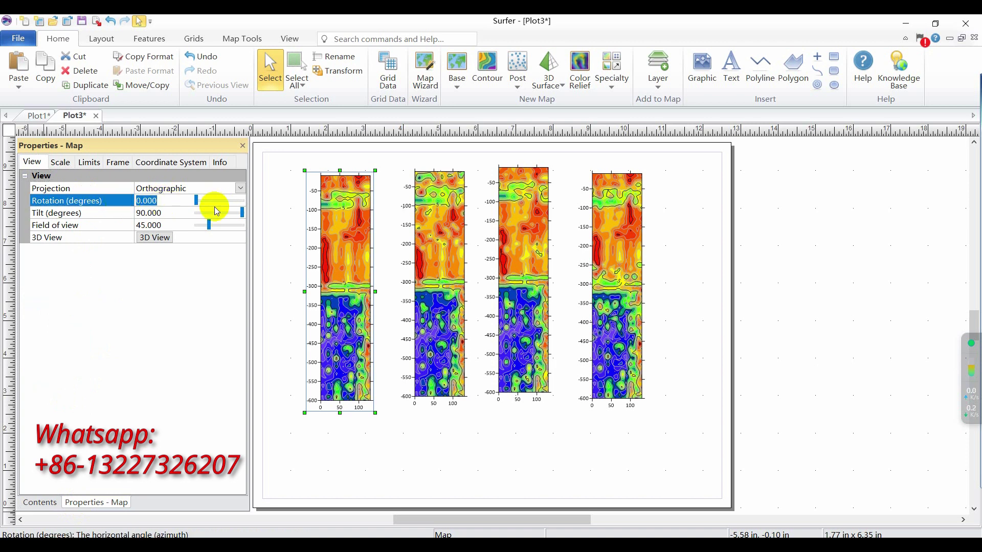
{"action": "type", "text": "45"}
{"action": "key", "text": "Return"}
Set the 1.grd map's view tilt to 30 degrees.
{"action": "left_click", "coordinate": [163, 214]}
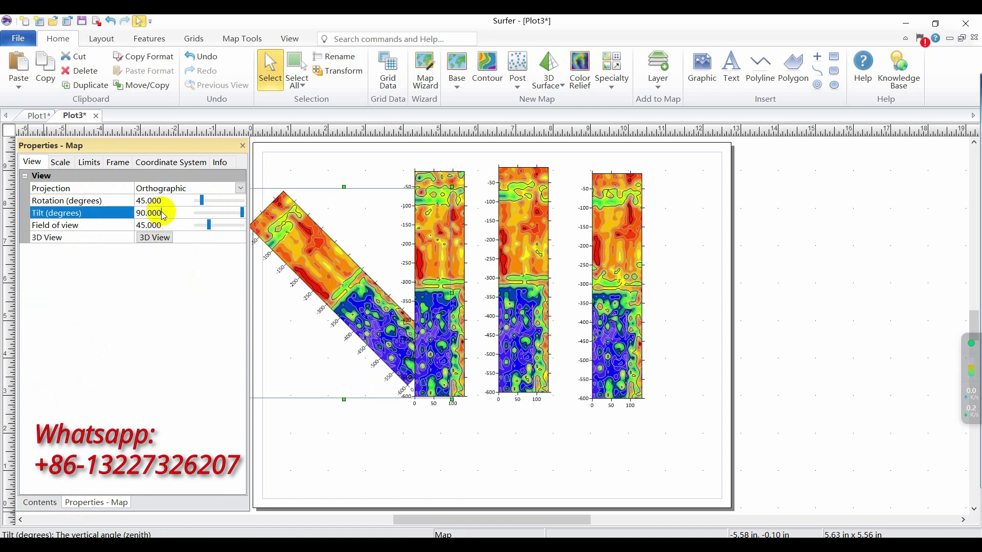
{"action": "left_click", "coordinate": [167, 212]}
{"action": "type", "text": "3"}
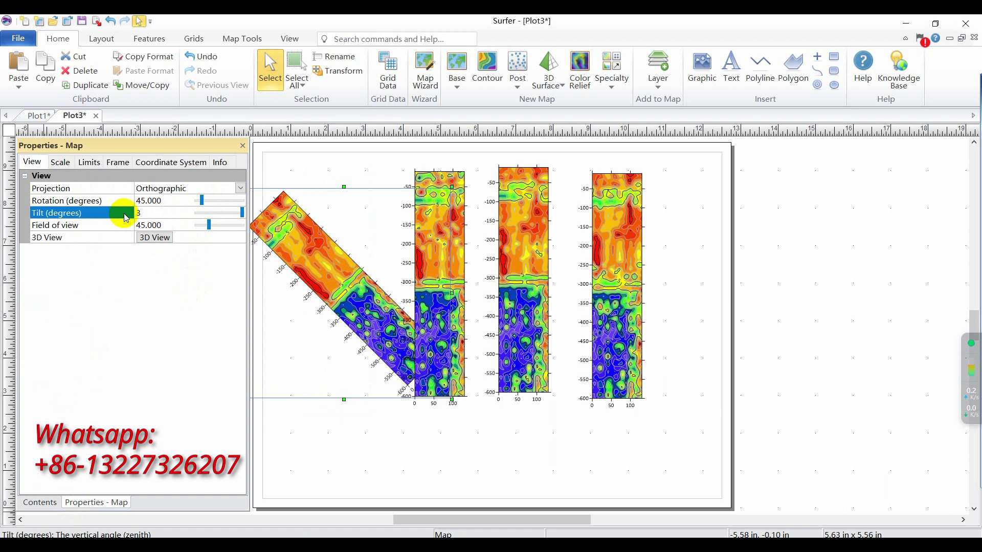
{"action": "type", "text": "0"}
Move the 4.grd, 3.grd and 2.grd maps farther right and shift the tilted 1.grd map up and slightly right.
{"action": "mouse_move", "coordinate": [616, 286]}
{"action": "left_mouse_down"}
{"action": "mouse_move", "coordinate": [815, 296]}
{"action": "mouse_move", "coordinate": [564, 291]}
{"action": "mouse_move", "coordinate": [628, 284]}
{"action": "left_mouse_up"}
{"action": "left_click_drag", "start_coordinate": [463, 281], "coordinate": [528, 285]}
{"action": "left_click", "coordinate": [399, 282]}
{"action": "left_click_drag", "start_coordinate": [399, 282], "coordinate": [416, 243]}
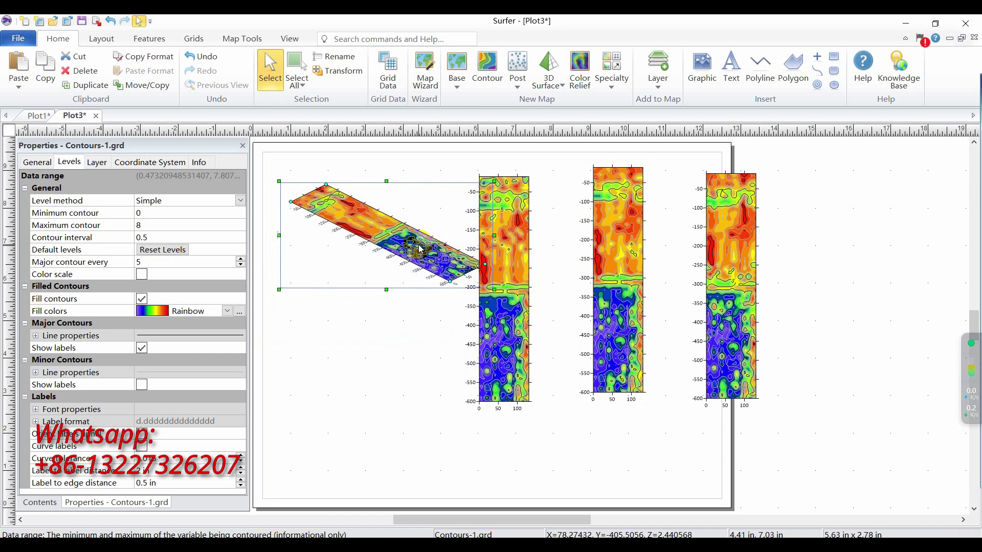
Set the whole 2.grd map's rotation to 45 and tilt to 30 degrees, and place it directly below the 1.grd map.
{"action": "left_click", "coordinate": [32, 501]}
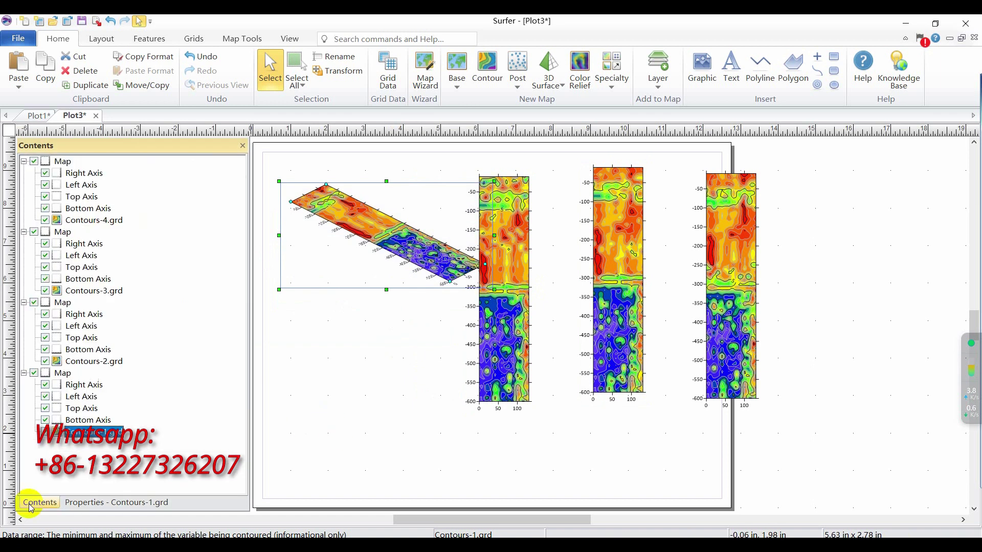
{"action": "left_click", "coordinate": [61, 302]}
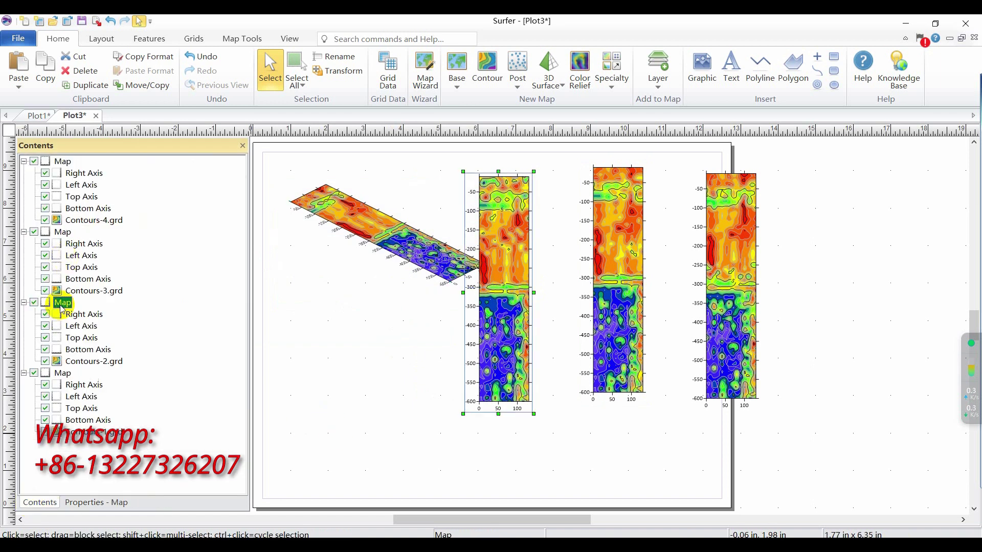
{"action": "left_click", "coordinate": [95, 502]}
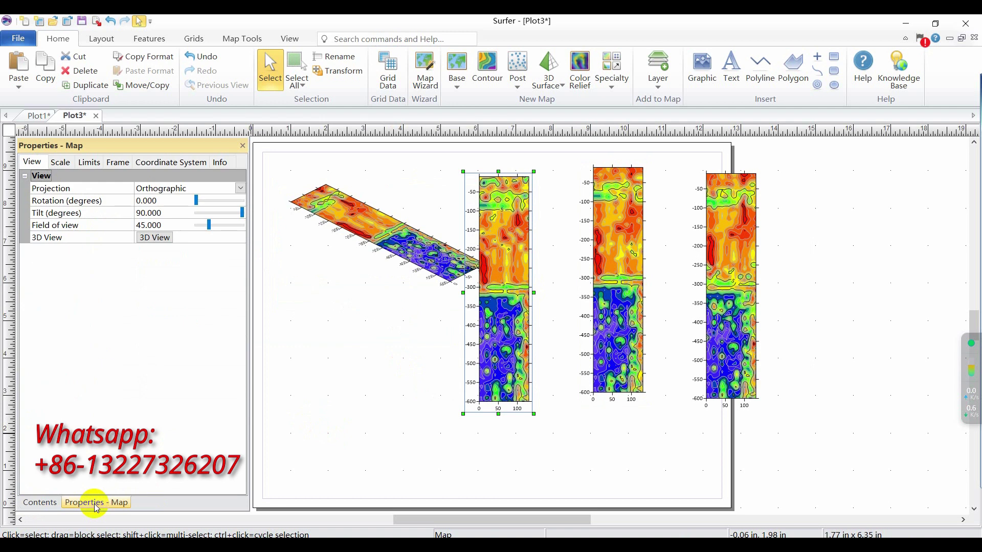
{"action": "left_click", "coordinate": [163, 204]}
{"action": "left_click_drag", "start_coordinate": [149, 203], "coordinate": [128, 205]}
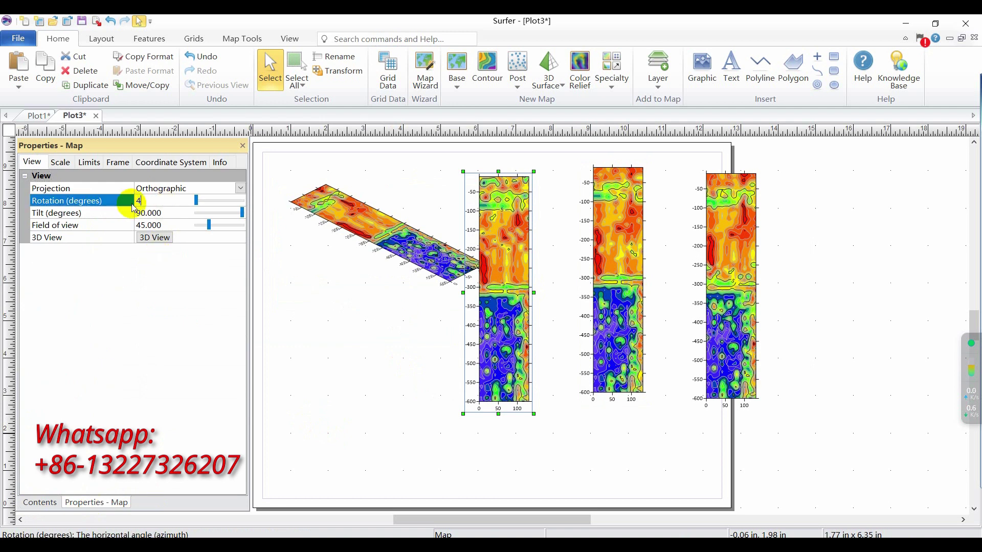
{"action": "type", "text": "45"}
{"action": "left_click", "coordinate": [170, 213]}
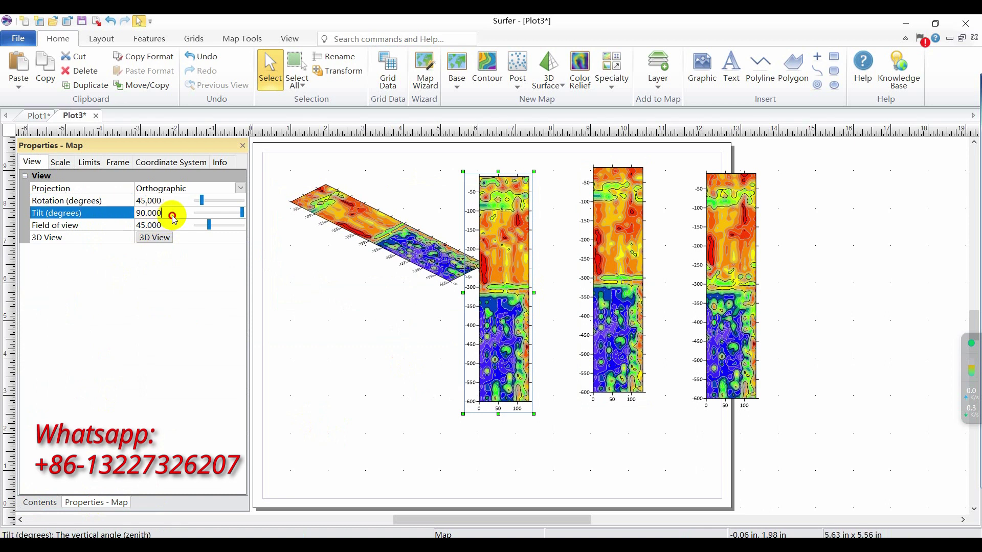
{"action": "type", "text": "30"}
{"action": "key", "text": "Return"}
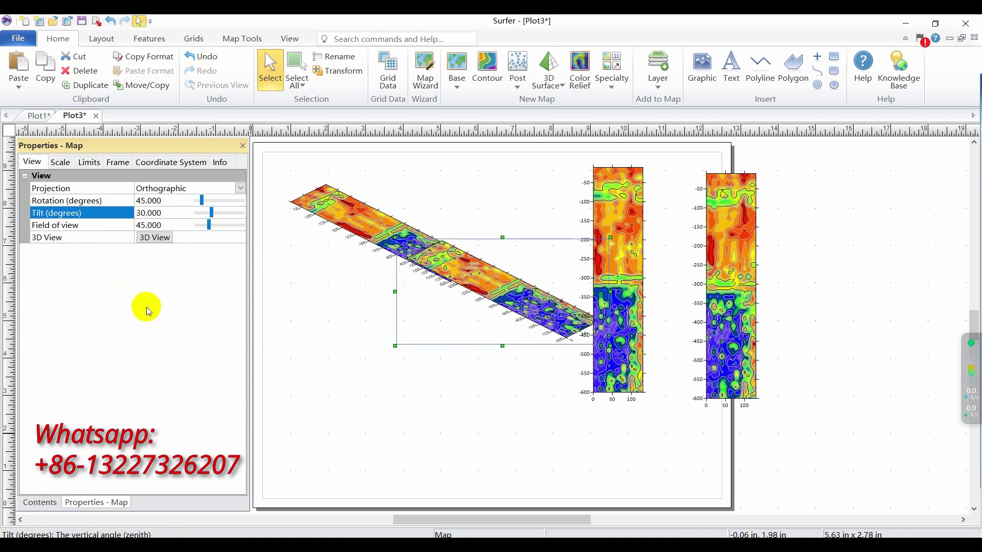
{"action": "left_click_drag", "start_coordinate": [534, 313], "coordinate": [402, 340]}
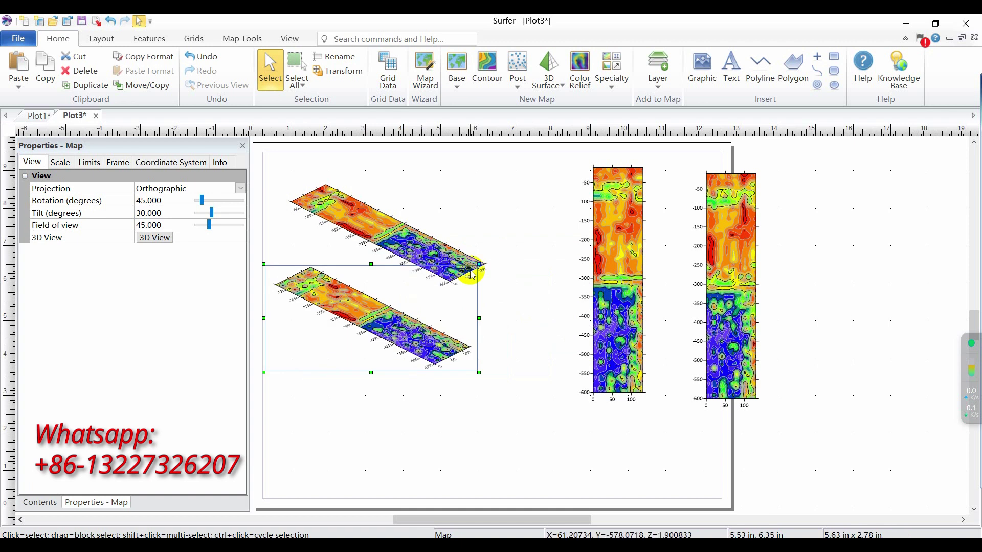
Set the whole 3.grd map's rotation to 45 and tilt to 30 degrees, and place it directly below the 2.grd map.
{"action": "left_click", "coordinate": [587, 286]}
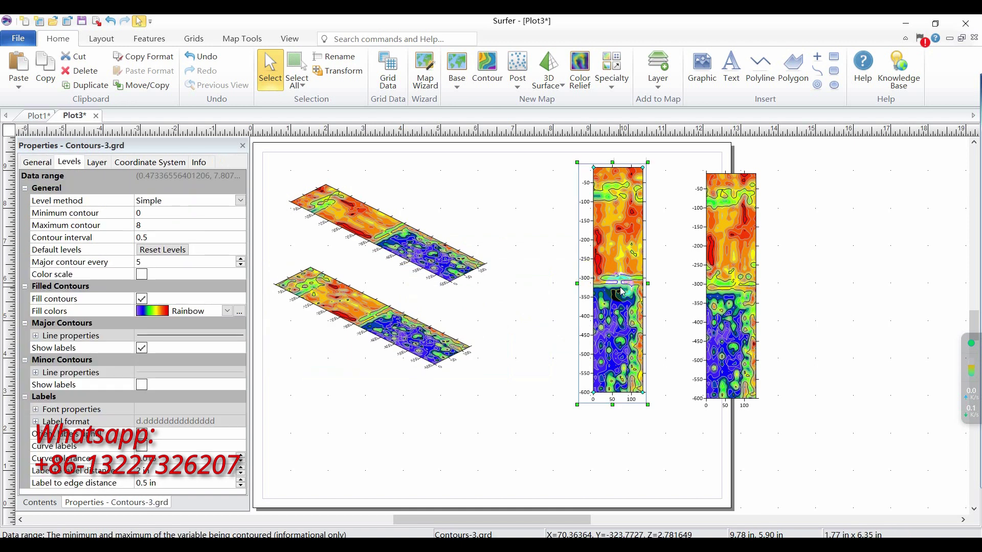
{"action": "left_click", "coordinate": [37, 503]}
{"action": "left_click", "coordinate": [62, 232]}
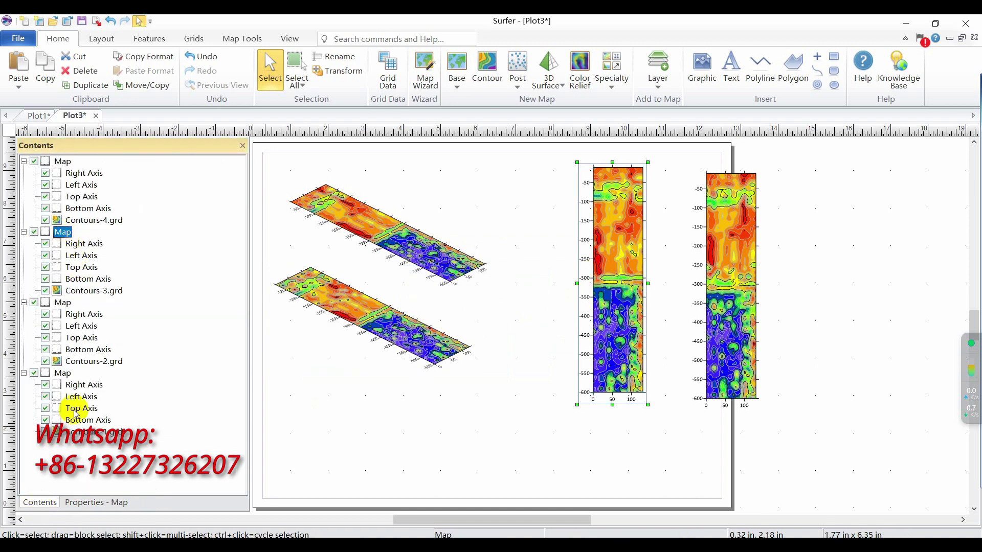
{"action": "left_click", "coordinate": [78, 502]}
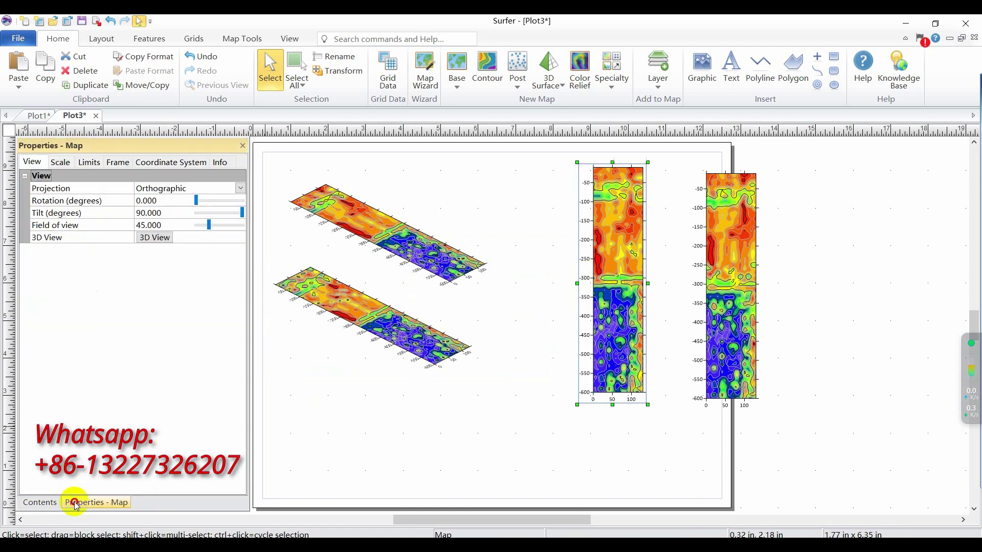
{"action": "left_click", "coordinate": [162, 203]}
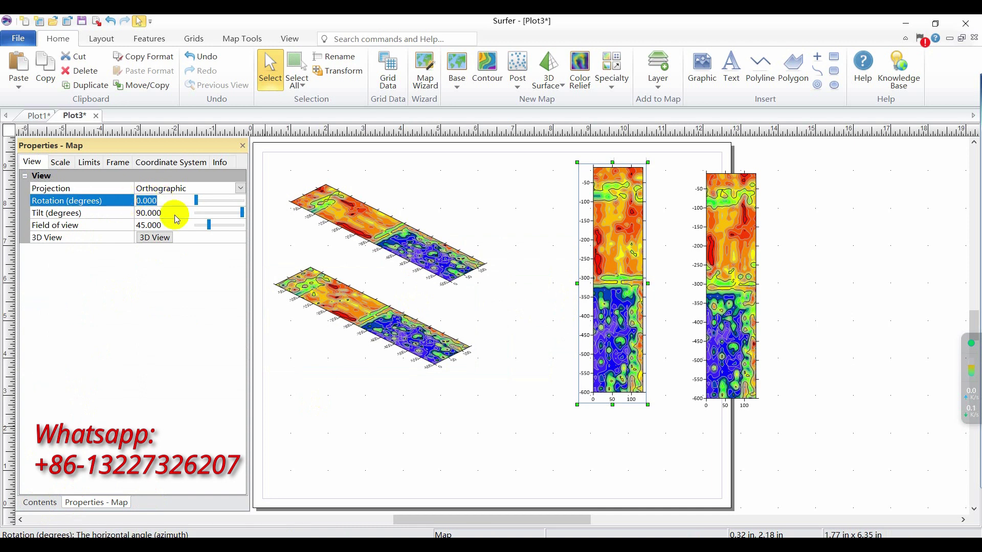
{"action": "left_click", "coordinate": [174, 214]}
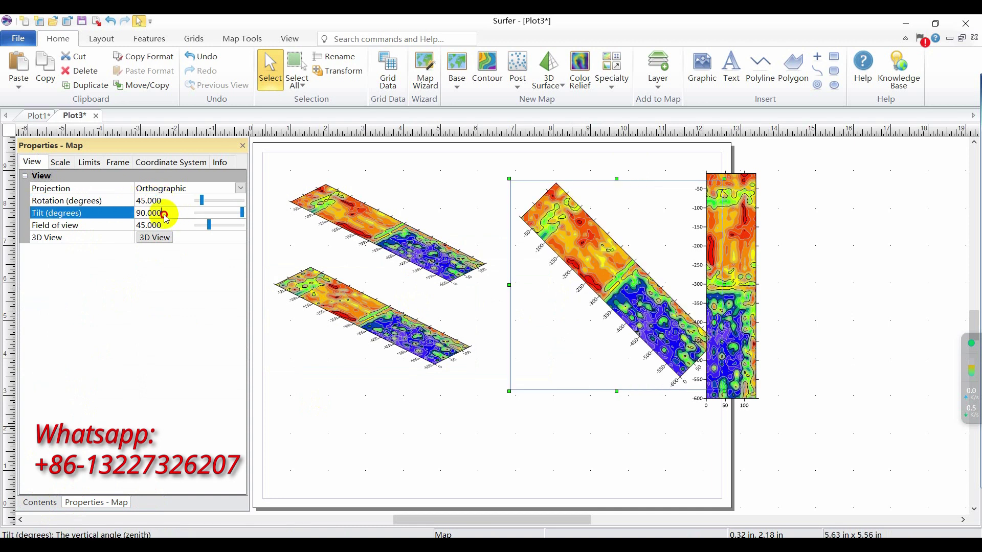
{"action": "type", "text": "3"}
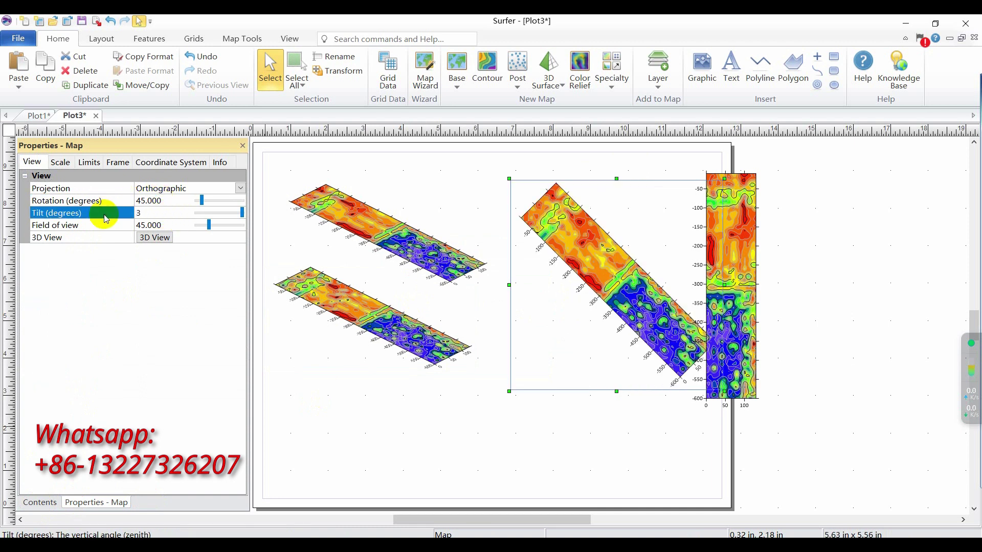
{"action": "type", "text": "0"}
{"action": "key", "text": "Return"}
{"action": "left_click_drag", "start_coordinate": [577, 298], "coordinate": [346, 423]}
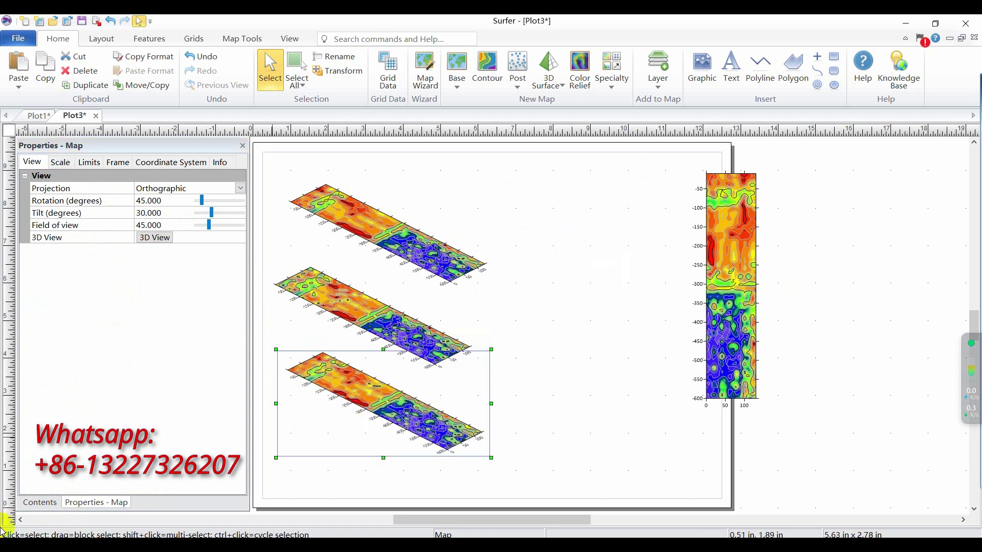
Select the whole map containing the 4.grd contours and set its rotation to 45 degrees and tilt to 30 degrees.
{"action": "left_click", "coordinate": [39, 502]}
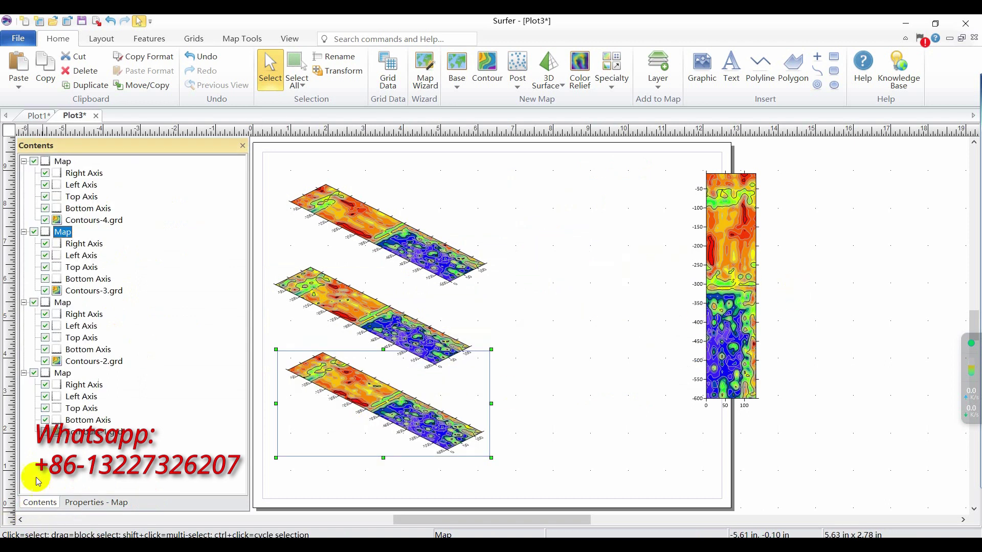
{"action": "left_click", "coordinate": [62, 161]}
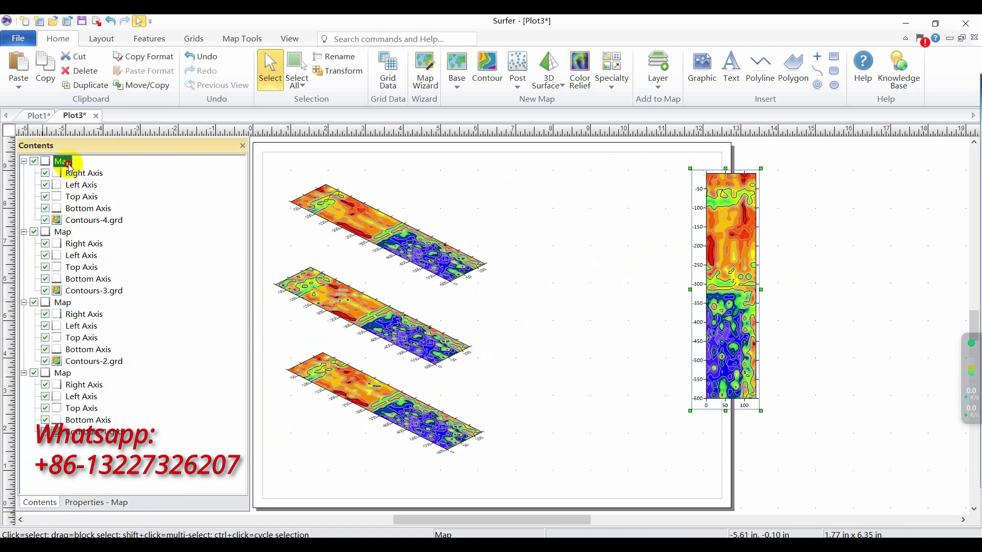
{"action": "left_click", "coordinate": [87, 503]}
{"action": "left_click", "coordinate": [167, 201]}
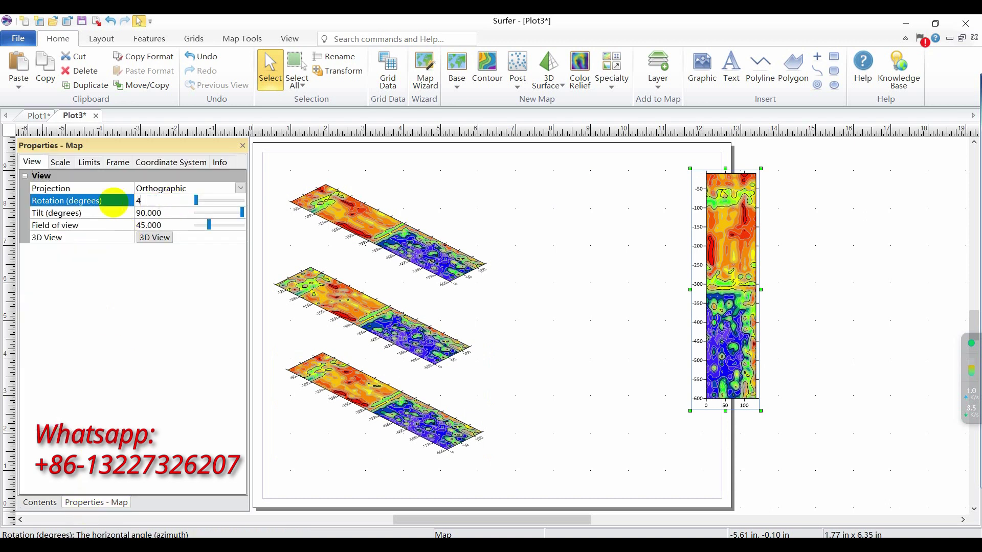
{"action": "key", "text": "Return"}
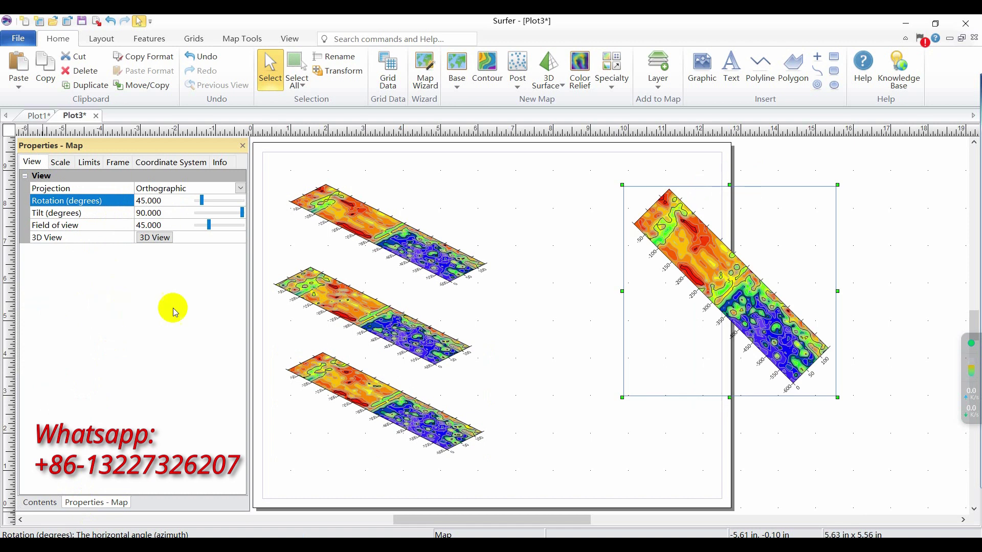
{"action": "left_click", "coordinate": [150, 214]}
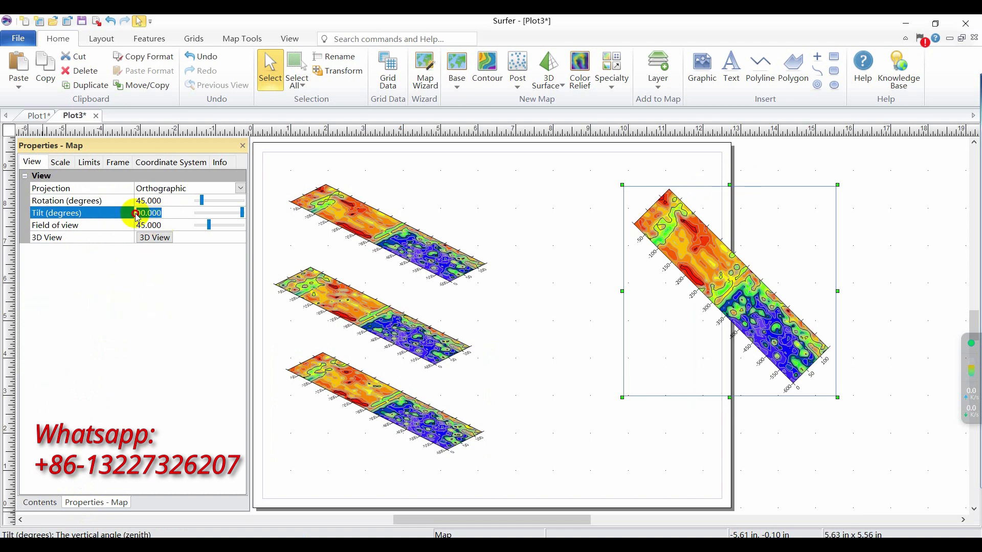
{"action": "type", "text": "30"}
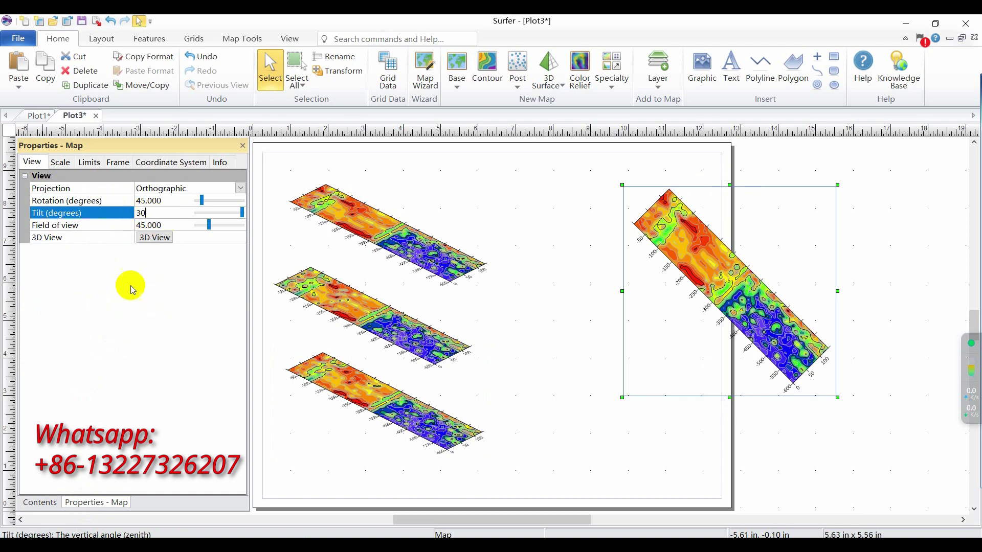
{"action": "key", "text": "Return"}
Arrange the four tilted maps in a column at the page center, with 1.grd at the top and 4.grd at the bottom.
{"action": "left_click_drag", "start_coordinate": [706, 283], "coordinate": [708, 432]}
{"action": "left_click", "coordinate": [404, 245]}
{"action": "left_click_drag", "start_coordinate": [404, 246], "coordinate": [559, 211]}
{"action": "left_click_drag", "start_coordinate": [438, 334], "coordinate": [546, 295]}
{"action": "left_click_drag", "start_coordinate": [412, 408], "coordinate": [515, 372]}
{"action": "left_click_drag", "start_coordinate": [684, 420], "coordinate": [436, 434]}
{"action": "left_click", "coordinate": [640, 359]}
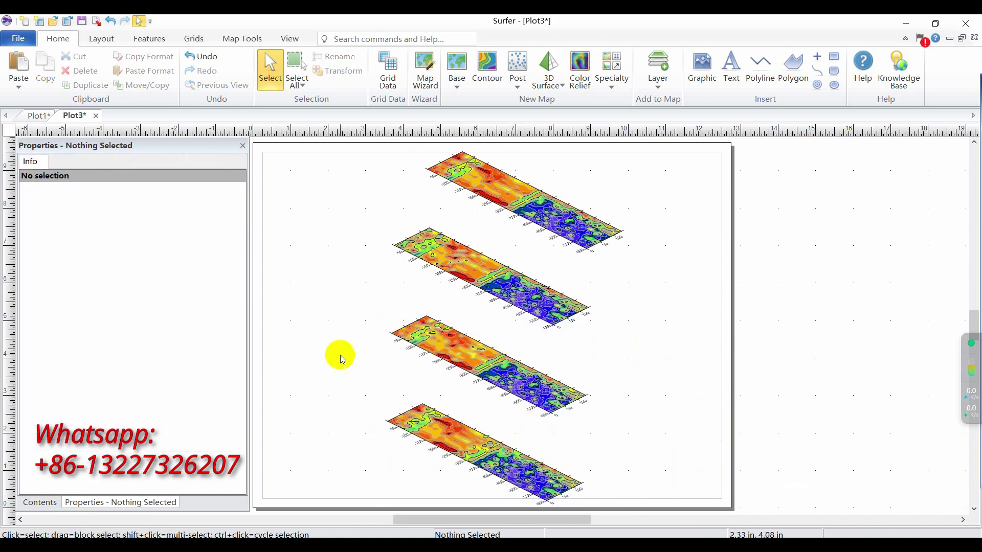
Select all four whole maps together and align them horizontally with Stack Maps.
{"action": "left_click", "coordinate": [39, 502]}
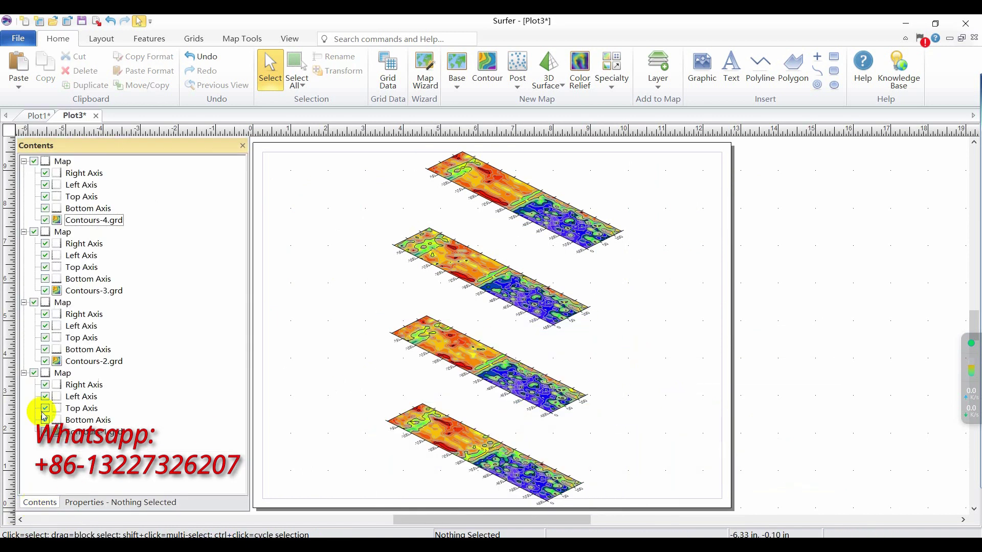
{"action": "left_click", "coordinate": [63, 373]}
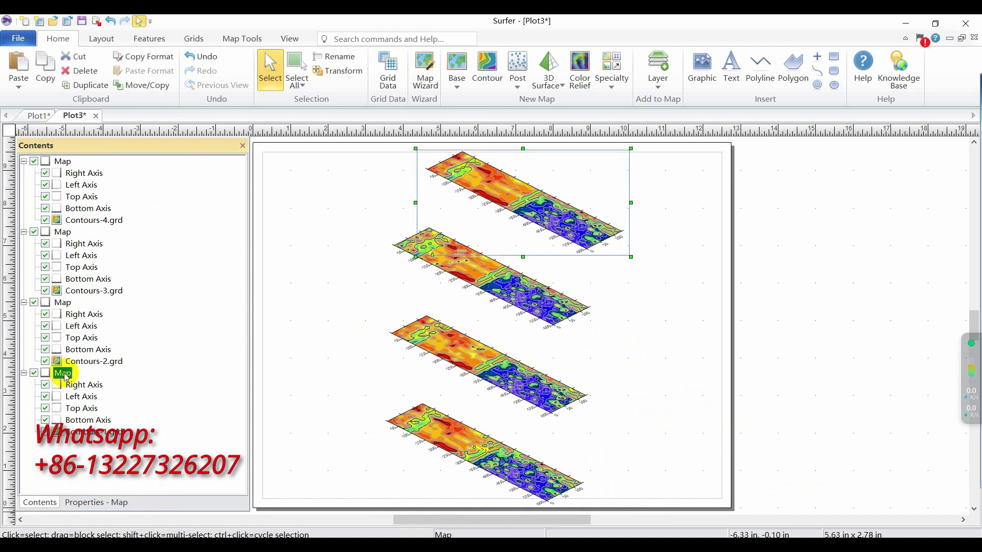
{"action": "left_click", "coordinate": [61, 303], "text": "shift"}
{"action": "left_click", "coordinate": [56, 233], "text": "shift"}
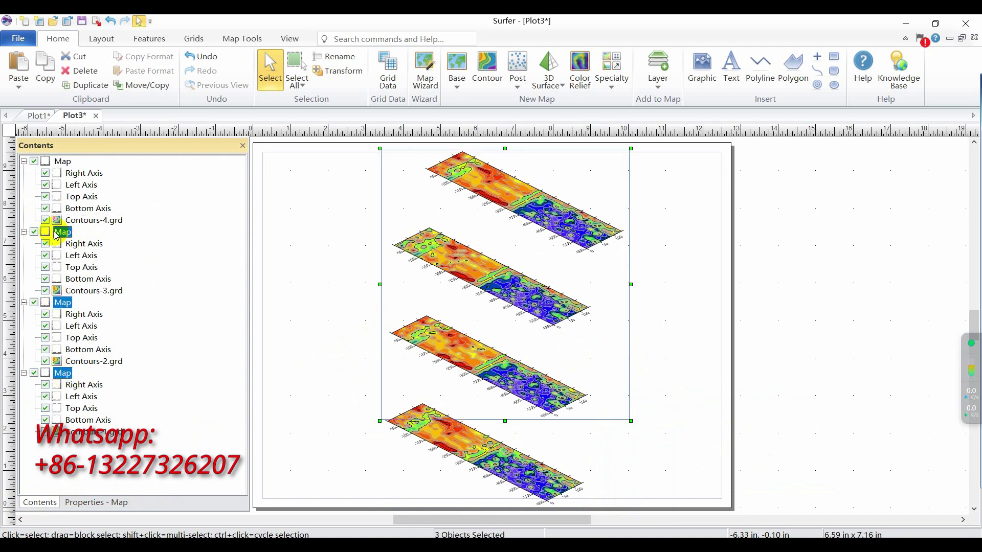
{"action": "left_click", "coordinate": [63, 162], "text": "shift"}
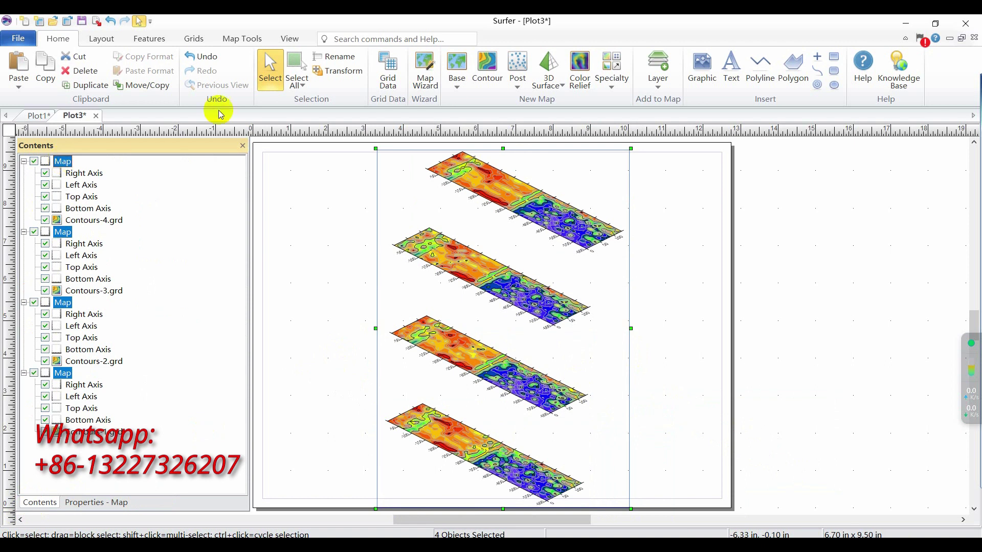
{"action": "left_click", "coordinate": [236, 45]}
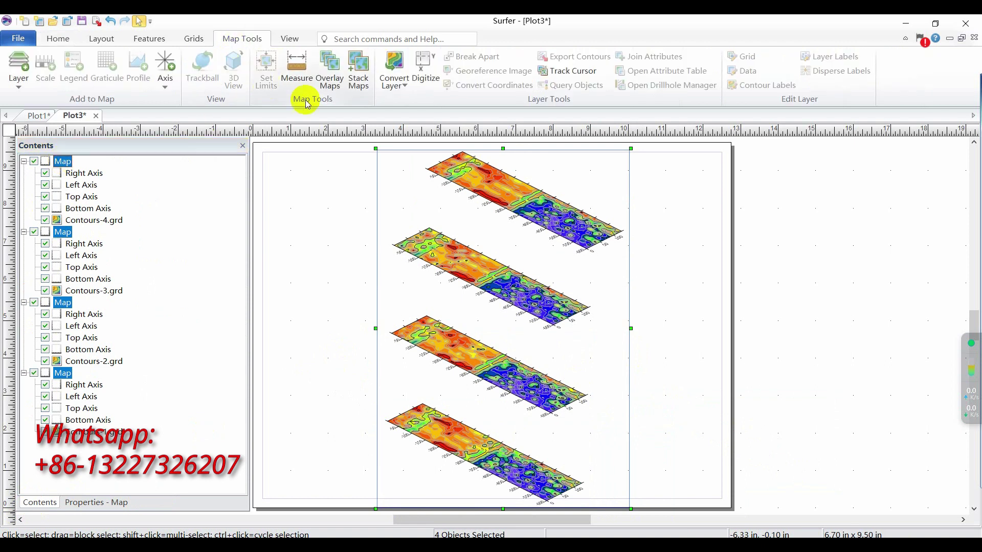
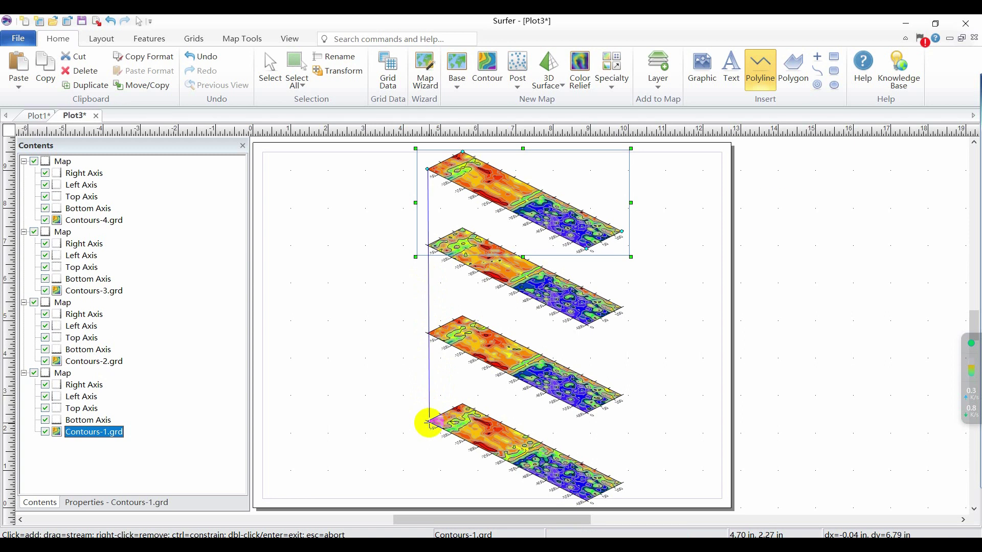
Draw two vertical polylines from the top map to the bottom map, one joining their left corners and one joining their upper corners.
{"action": "left_click", "coordinate": [428, 423]}
{"action": "double_click", "coordinate": [428, 424]}
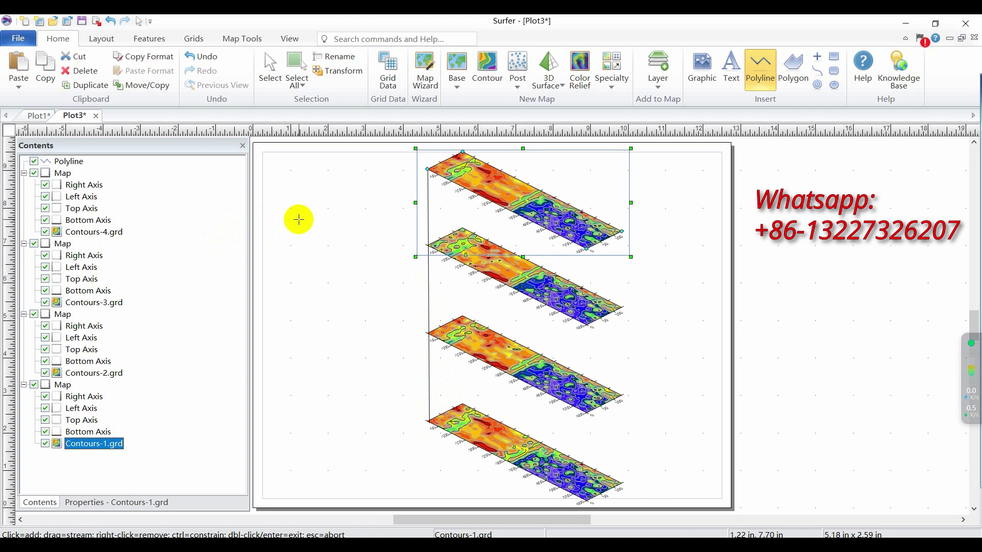
{"action": "left_click", "coordinate": [513, 184]}
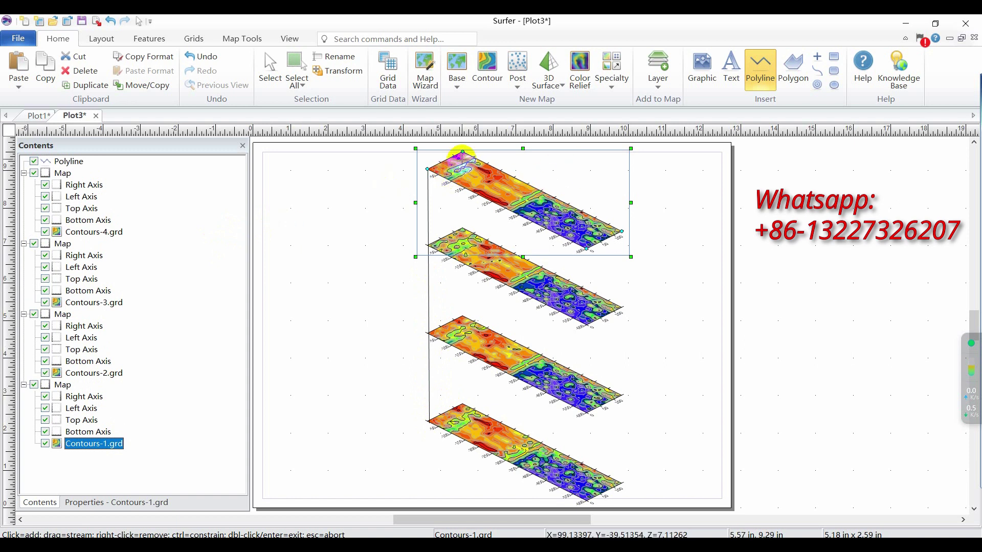
{"action": "left_click", "coordinate": [461, 152]}
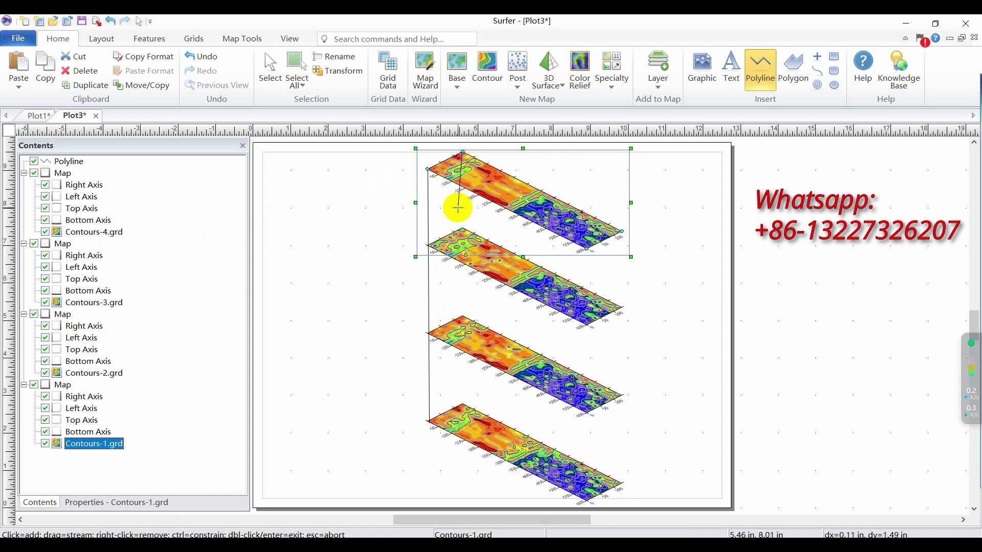
{"action": "left_click", "coordinate": [461, 407]}
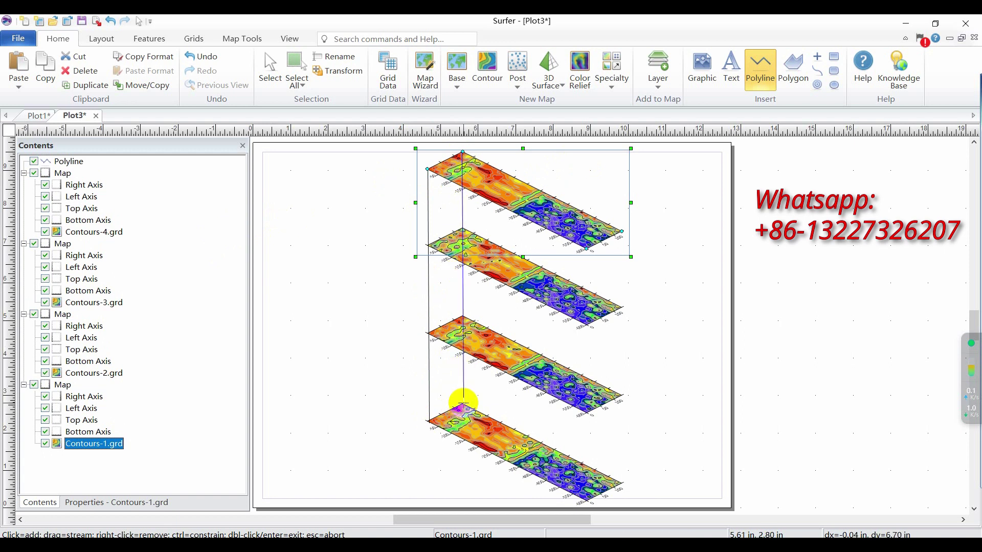
{"action": "double_click", "coordinate": [461, 405]}
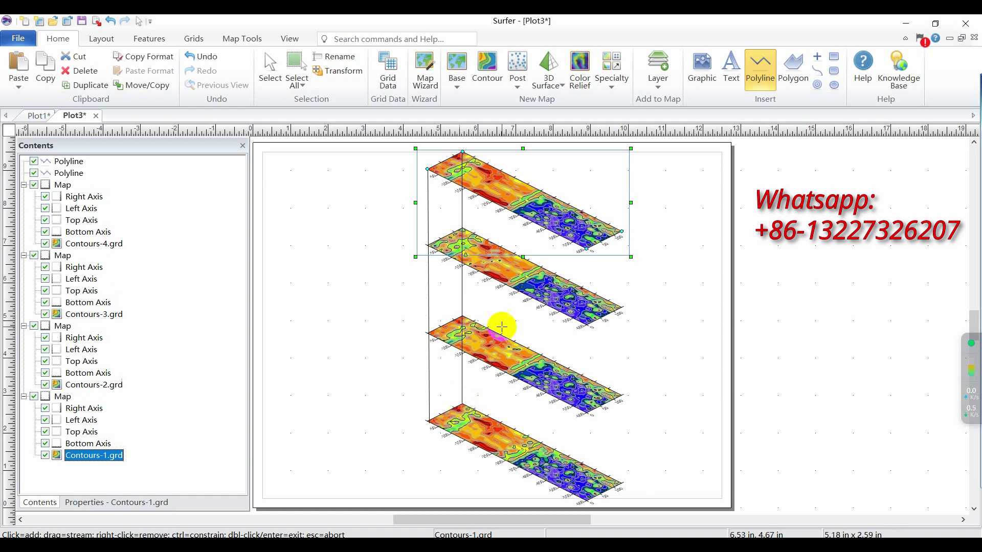
Draw two vertical polylines from the top map to the bottom map, one joining their lower corners and one joining their right corners, and deselect everything.
{"action": "left_click", "coordinate": [585, 251]}
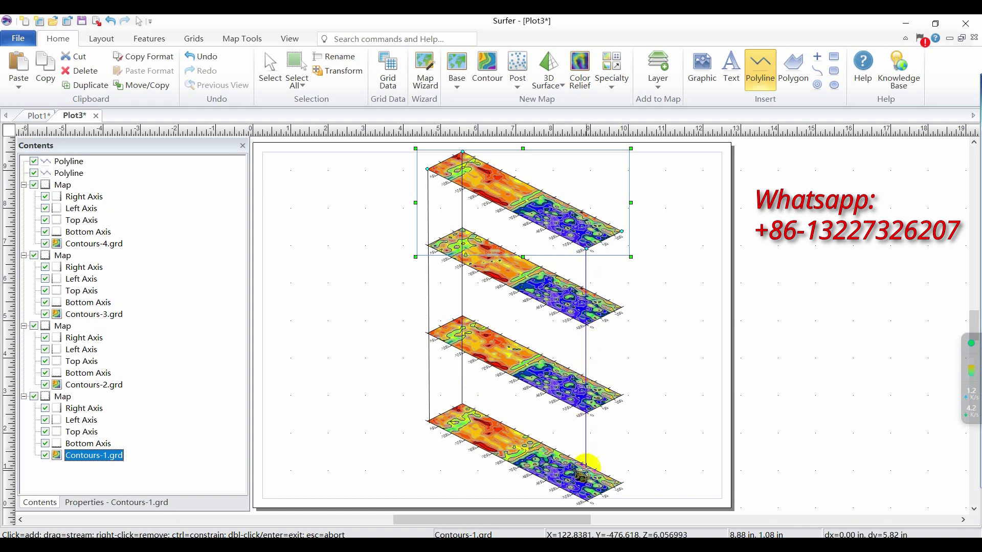
{"action": "left_click", "coordinate": [586, 502]}
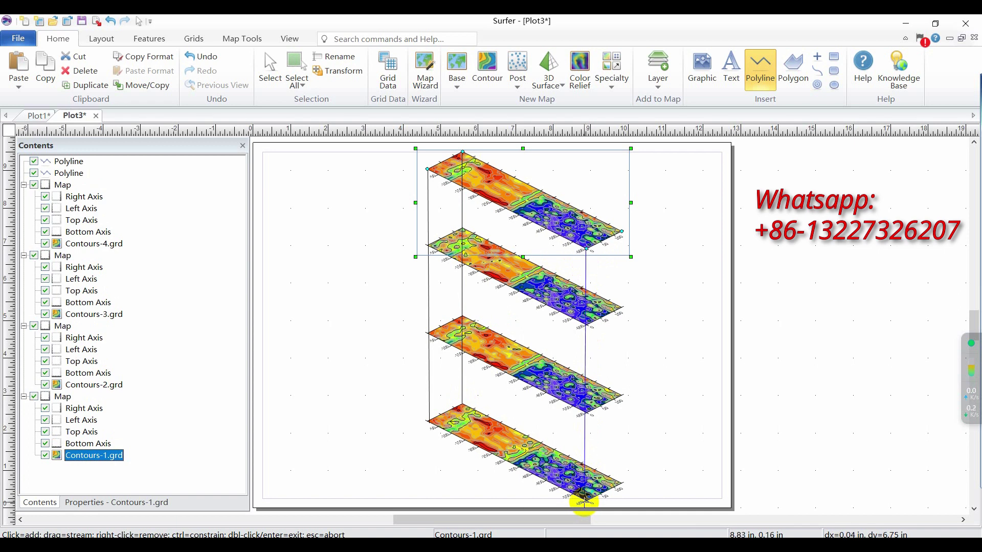
{"action": "double_click", "coordinate": [583, 501]}
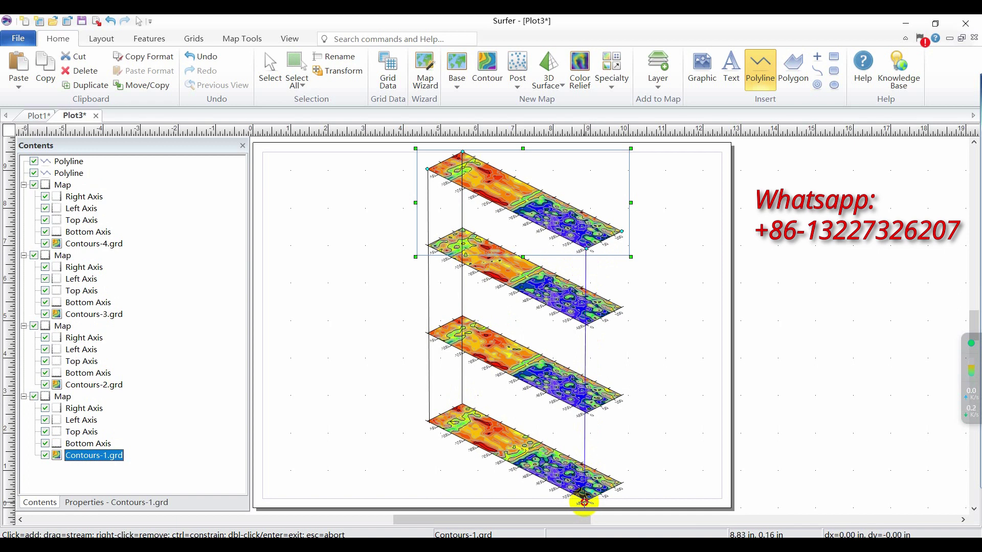
{"action": "left_click", "coordinate": [620, 231]}
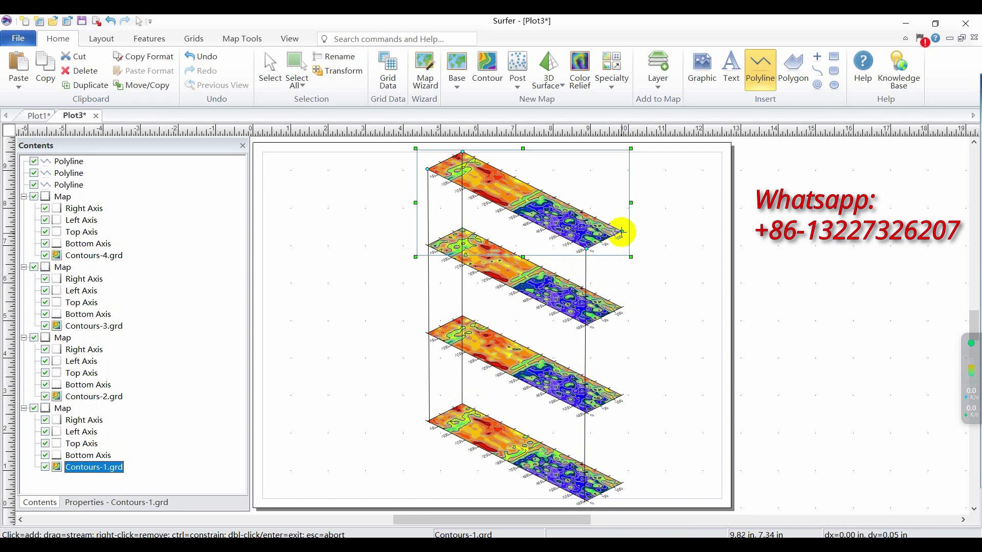
{"action": "double_click", "coordinate": [620, 483]}
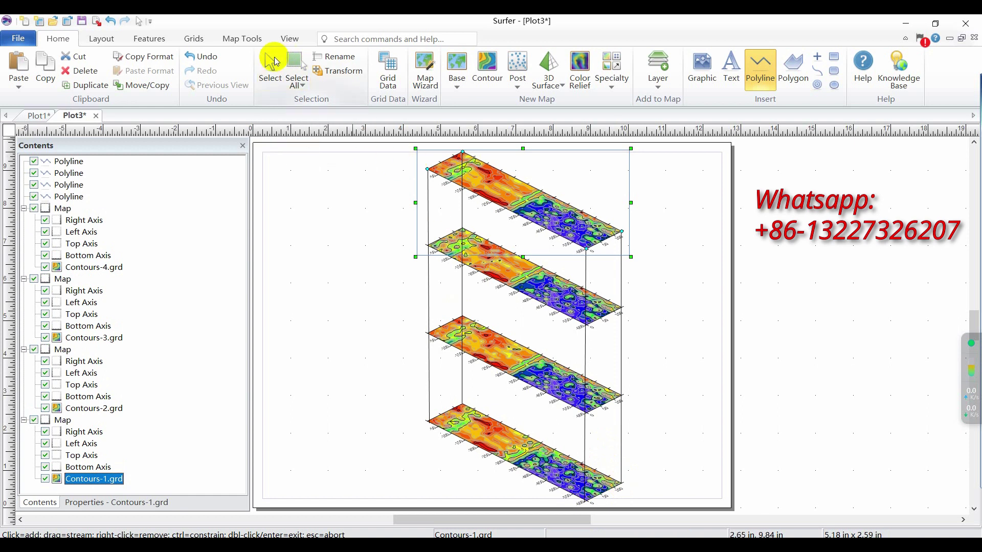
{"action": "left_click", "coordinate": [281, 62]}
{"action": "left_click", "coordinate": [330, 204]}
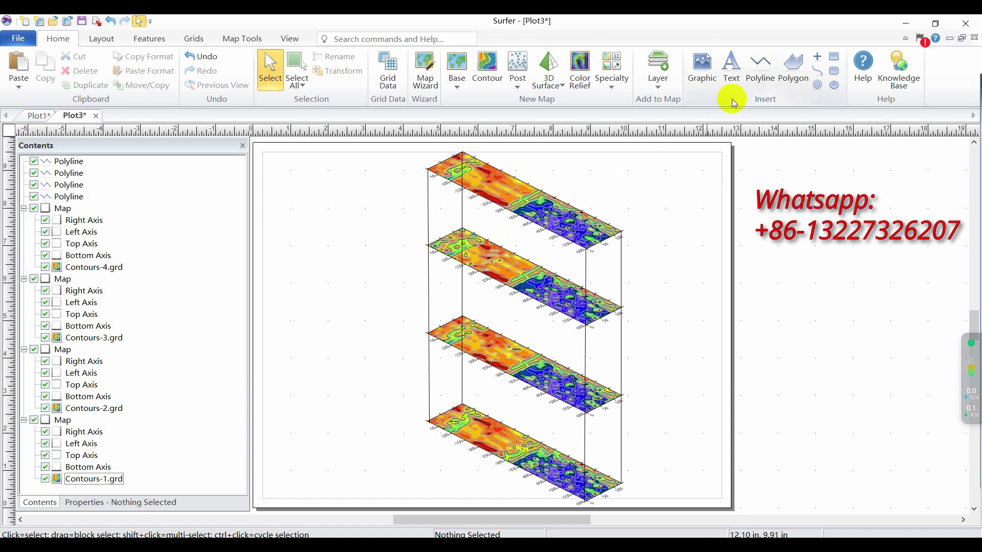
Draw two vertical polylines from the top map to the bottom map along the orange-blue boundary, one at the maps' lower edge and one at their upper edge.
{"action": "left_click", "coordinate": [756, 85]}
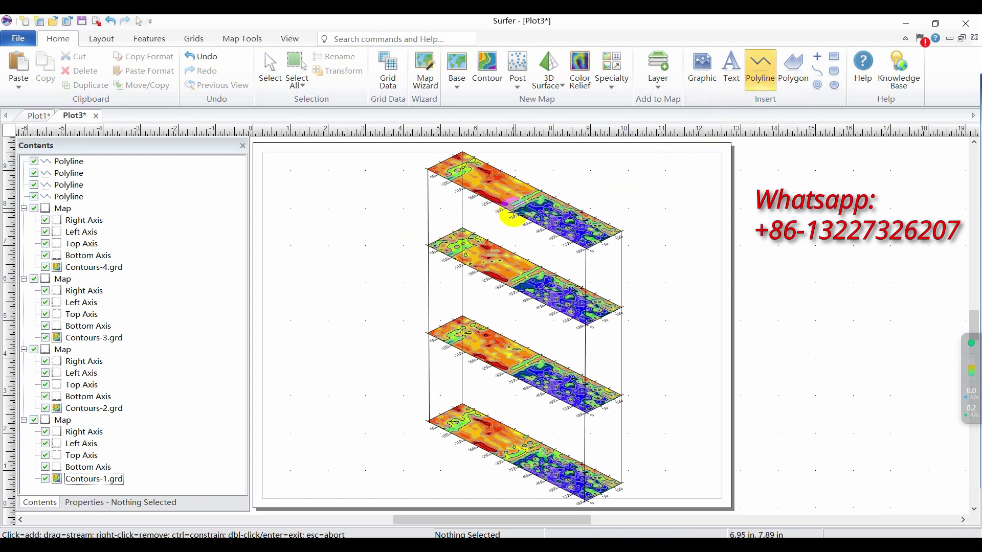
{"action": "left_click", "coordinate": [513, 215]}
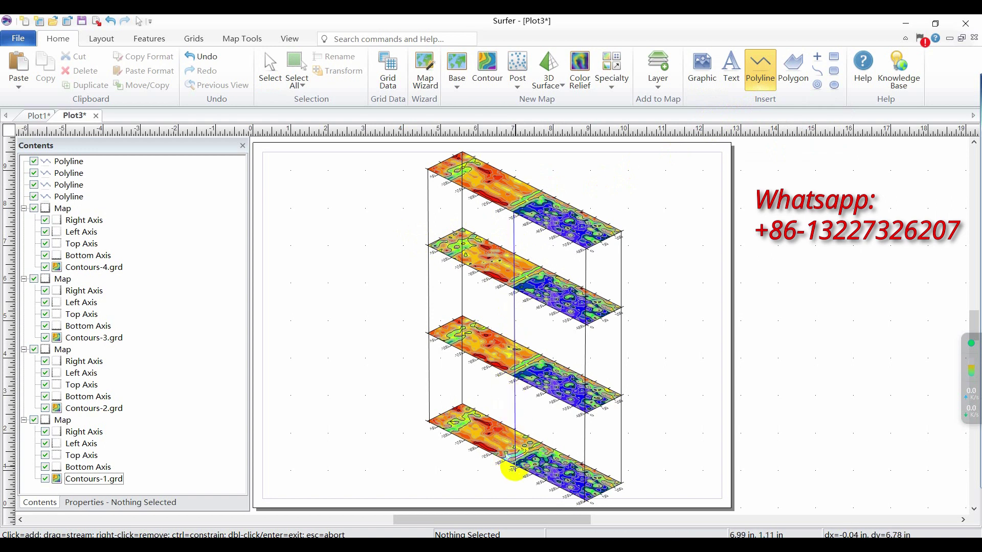
{"action": "double_click", "coordinate": [513, 469]}
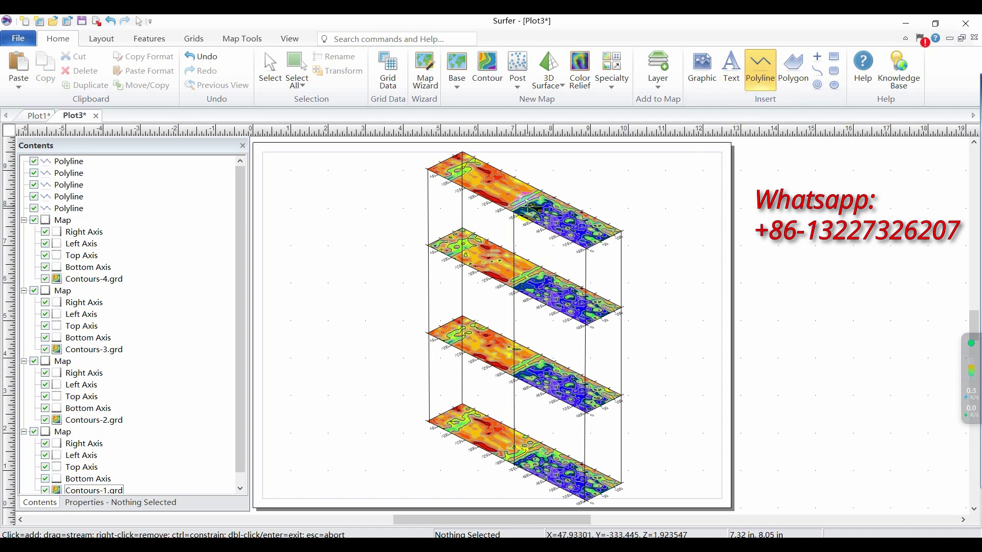
{"action": "left_click", "coordinate": [540, 190]}
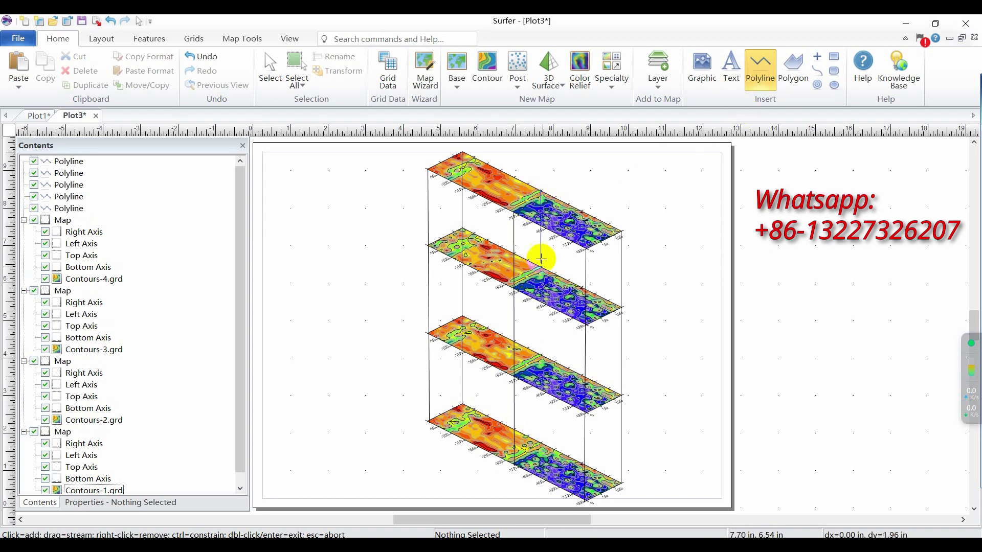
{"action": "double_click", "coordinate": [540, 440]}
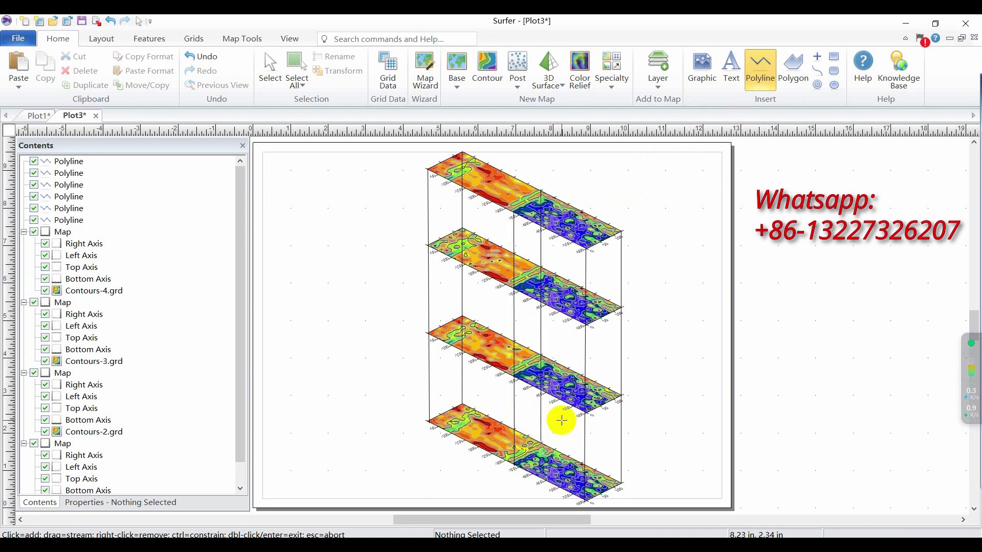
{"action": "left_click", "coordinate": [270, 64]}
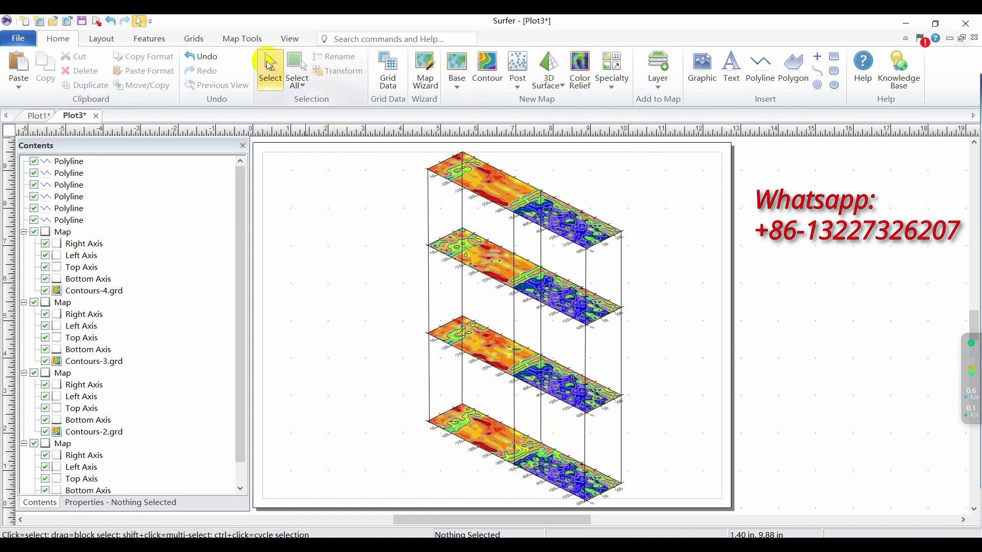